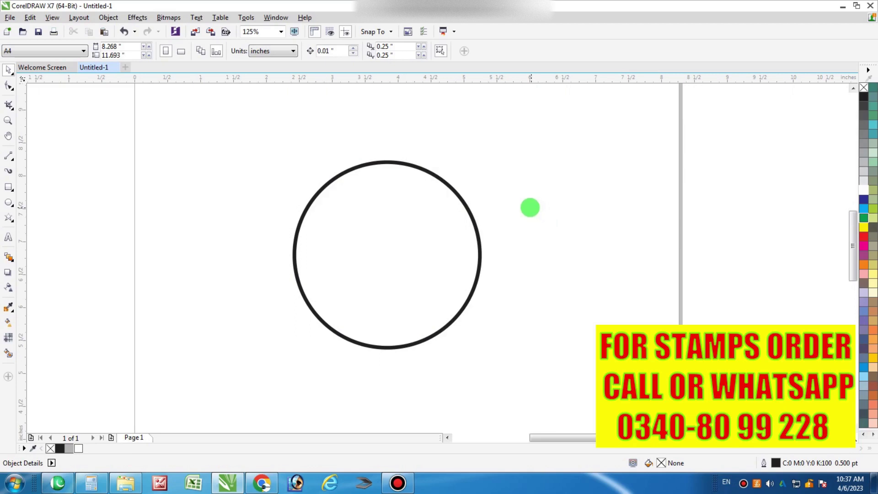
Drop a smaller concentric copy of the circle to form the inner ring
{"action": "left_click", "coordinate": [454, 214]}
{"action": "left_click_drag", "start_coordinate": [484, 154], "coordinate": [500, 189]}
{"action": "left_click", "coordinate": [494, 210]}
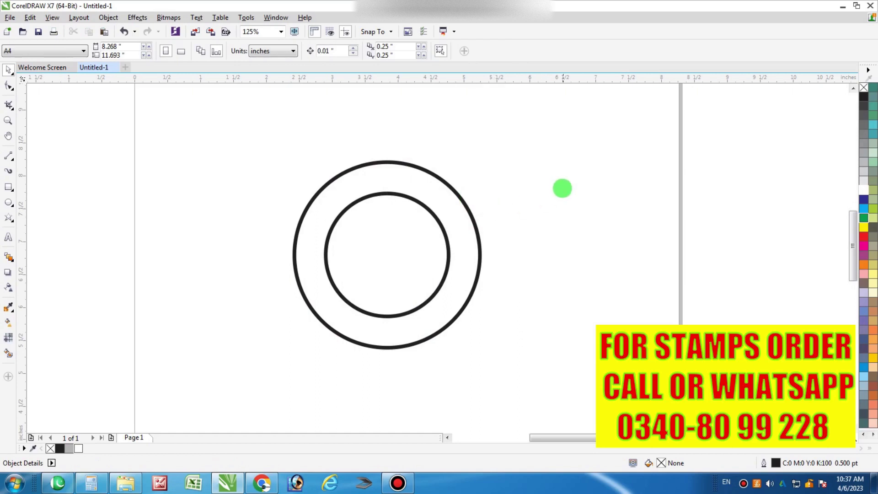
Draw a thin 2.117 x 0.567 inch rectangle across the centre of the rings
{"action": "left_click", "coordinate": [404, 237]}
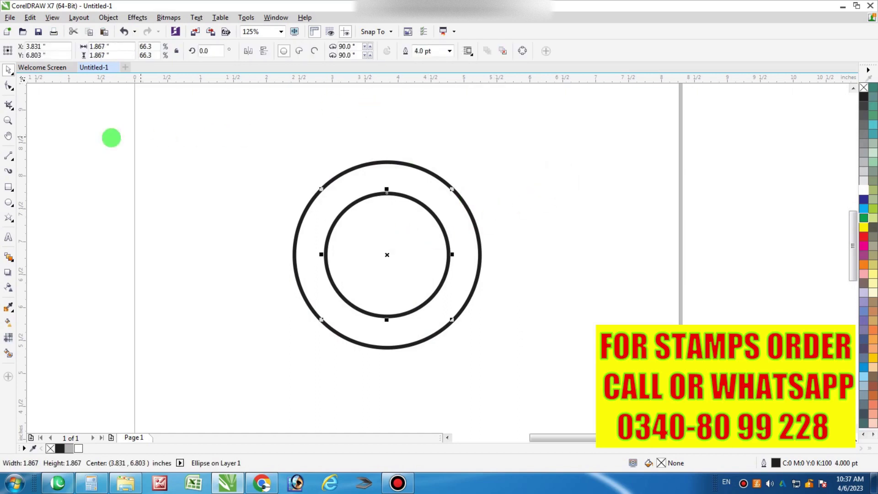
{"action": "left_click", "coordinate": [9, 187]}
{"action": "left_click_drag", "start_coordinate": [387, 255], "coordinate": [456, 273]}
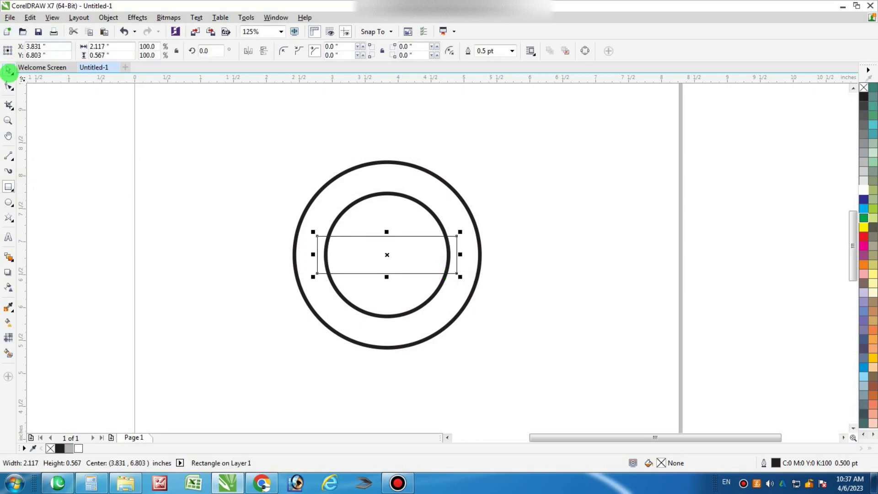
Draw a horizontal guide line from the rectangle's right midpoint to the rings' centre
{"action": "left_click", "coordinate": [9, 71]}
{"action": "scroll", "coordinate": [376, 247], "scroll_direction": "up", "scroll_amount": 1}
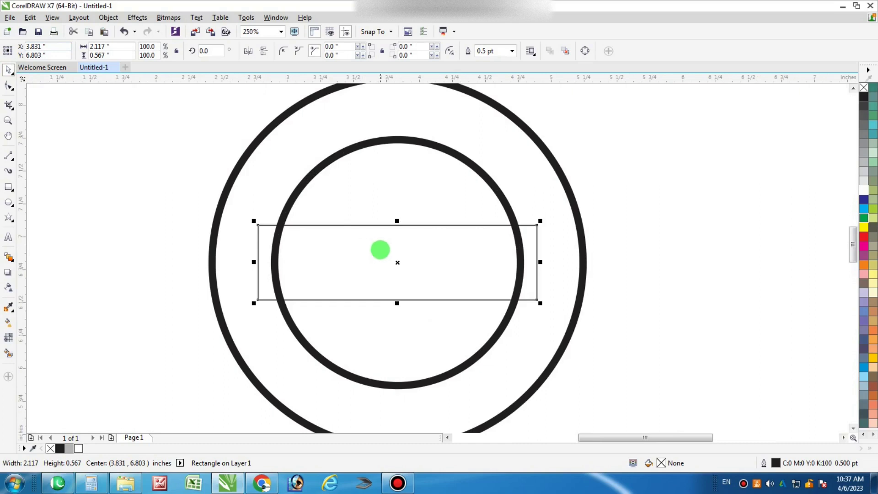
{"action": "scroll", "coordinate": [178, 177], "scroll_direction": "down", "scroll_amount": 1}
{"action": "left_click", "coordinate": [171, 147]}
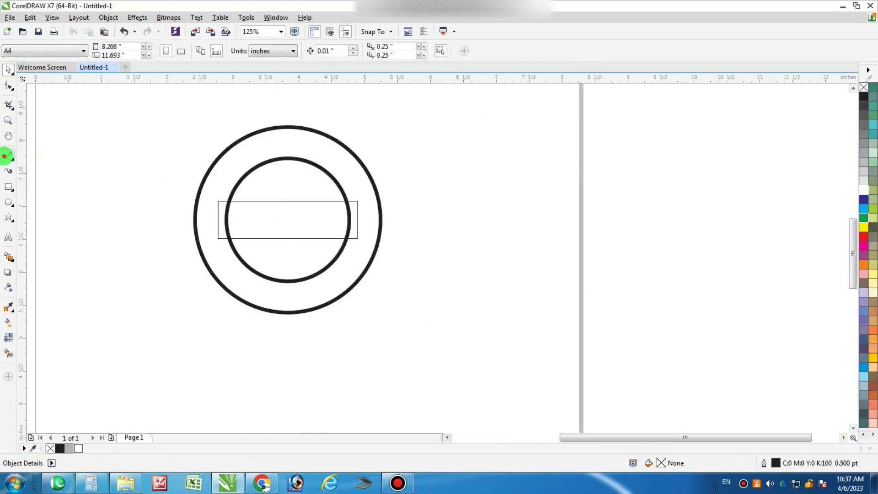
{"action": "left_click", "coordinate": [5, 156]}
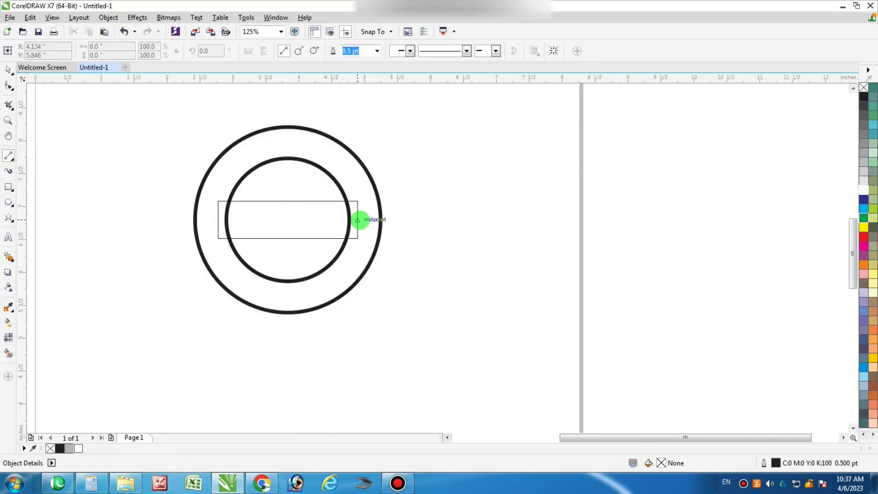
{"action": "left_click_drag", "start_coordinate": [358, 220], "coordinate": [287, 220]}
Convert the rectangle to curves and pull a new right-edge node inward into a V notch
{"action": "left_click", "coordinate": [11, 70]}
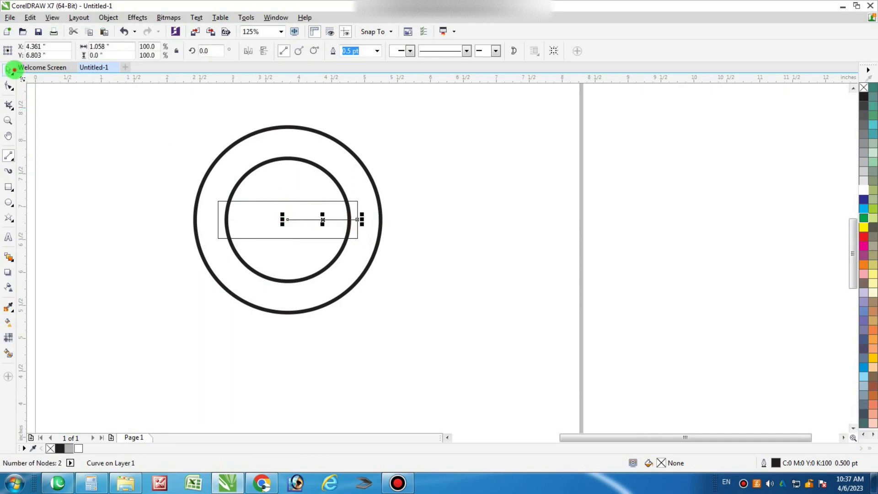
{"action": "left_click", "coordinate": [261, 202]}
{"action": "left_click", "coordinate": [9, 85]}
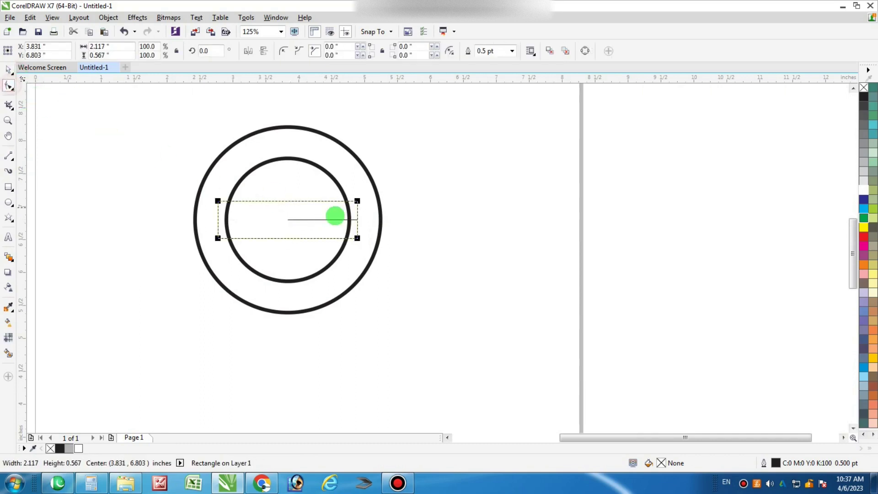
{"action": "scroll", "coordinate": [335, 215], "scroll_direction": "up", "scroll_amount": 2}
{"action": "key", "text": "ctrl+q"}
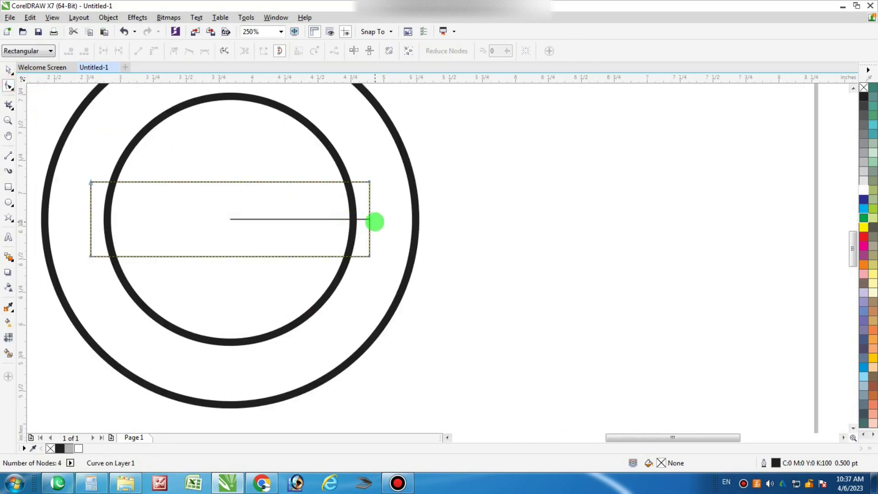
{"action": "double_click", "coordinate": [370, 220]}
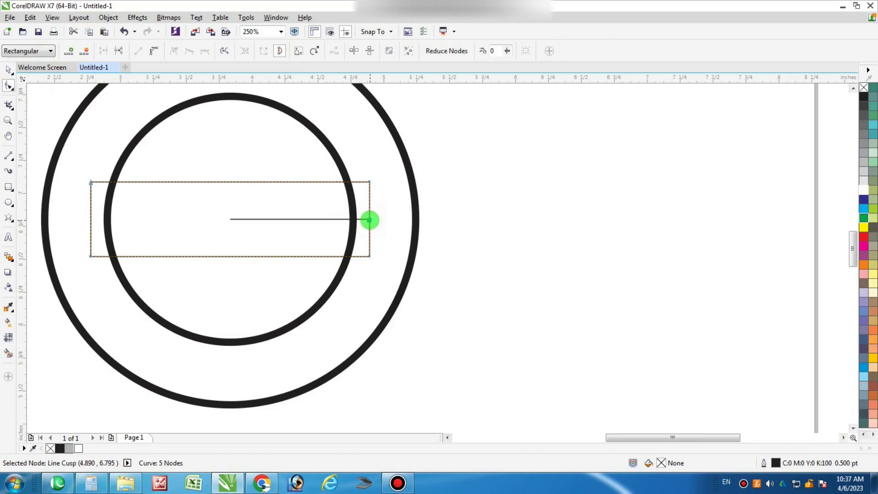
{"action": "left_click_drag", "start_coordinate": [370, 220], "coordinate": [352, 219]}
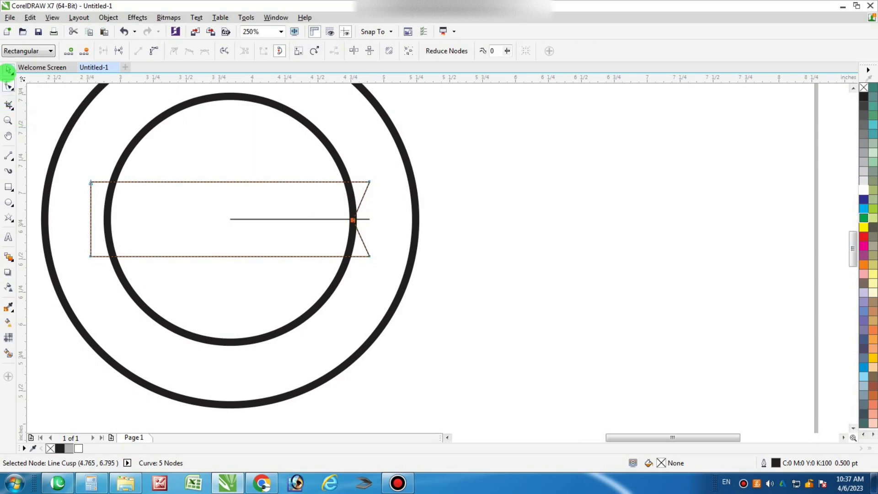
{"action": "left_click", "coordinate": [9, 69]}
{"action": "left_click", "coordinate": [513, 151]}
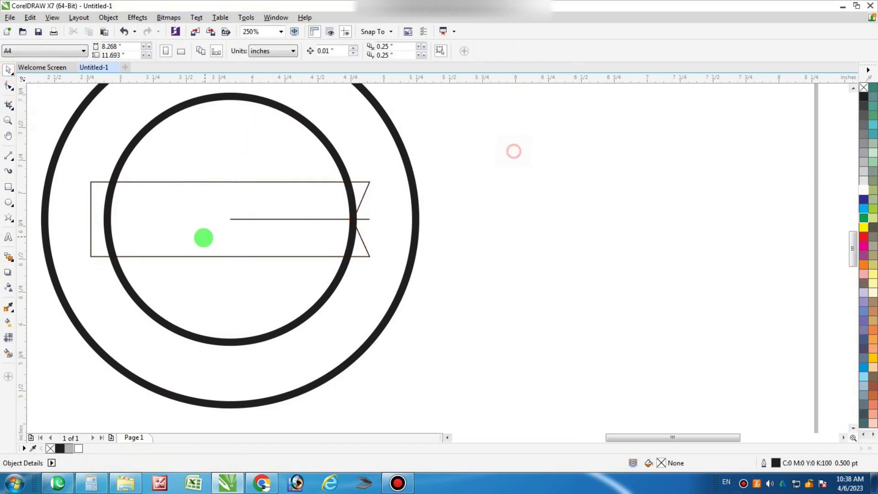
Extend the guide line leftward and pull a new left-edge node inward into a matching V notch
{"action": "left_click", "coordinate": [234, 219]}
{"action": "left_click_drag", "start_coordinate": [224, 219], "coordinate": [85, 219]}
{"action": "left_click", "coordinate": [8, 105]}
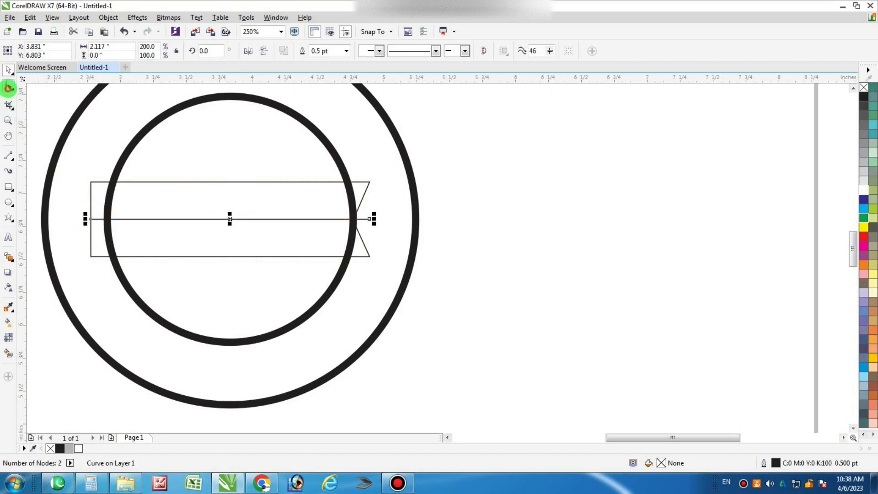
{"action": "left_click", "coordinate": [8, 87]}
{"action": "left_click", "coordinate": [91, 196]}
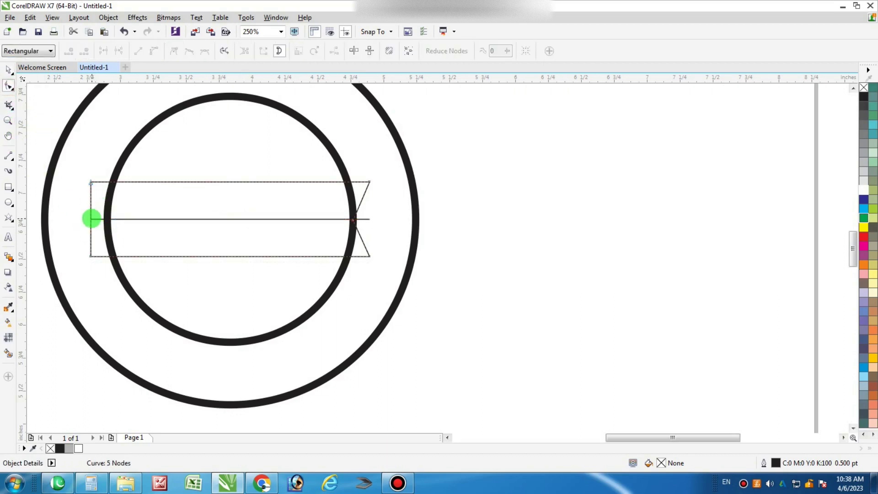
{"action": "left_click", "coordinate": [90, 219]}
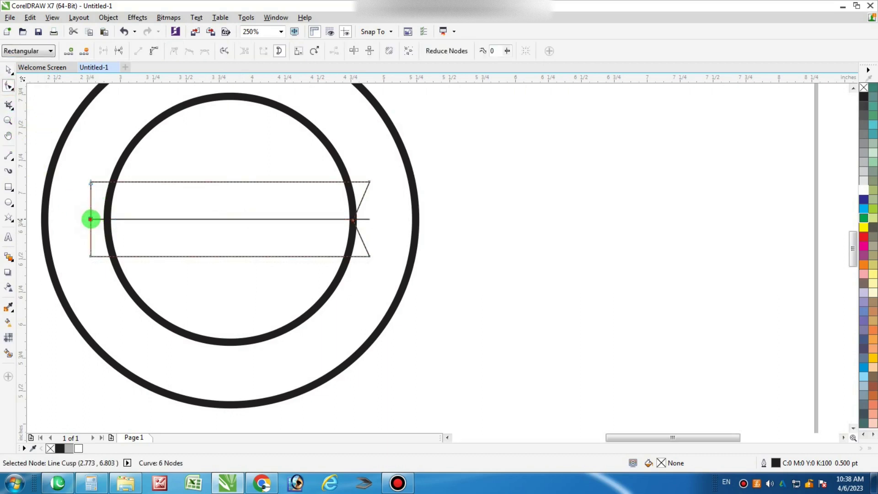
{"action": "left_click_drag", "start_coordinate": [90, 219], "coordinate": [106, 220]}
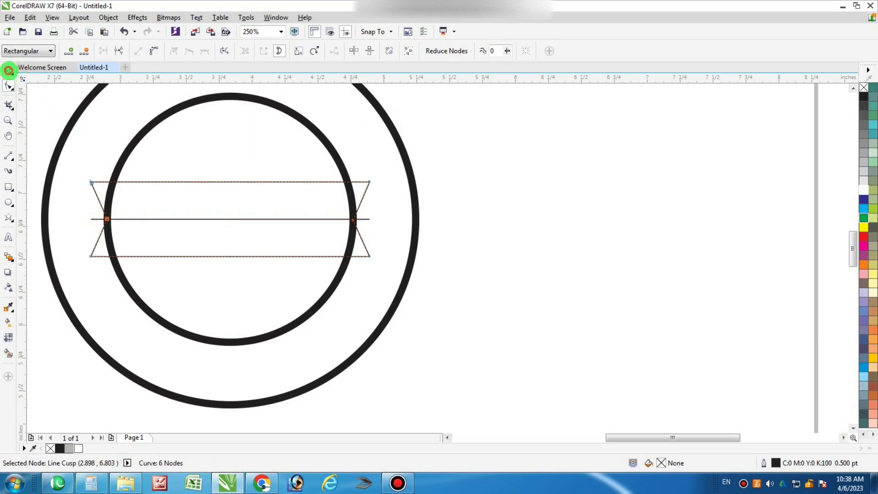
{"action": "left_click", "coordinate": [8, 70]}
Select the finished ribbon banner shape
{"action": "scroll", "coordinate": [479, 200], "scroll_direction": "down", "scroll_amount": 2}
{"action": "left_click", "coordinate": [349, 204]}
{"action": "left_click", "coordinate": [345, 206]}
{"action": "left_click", "coordinate": [364, 198]}
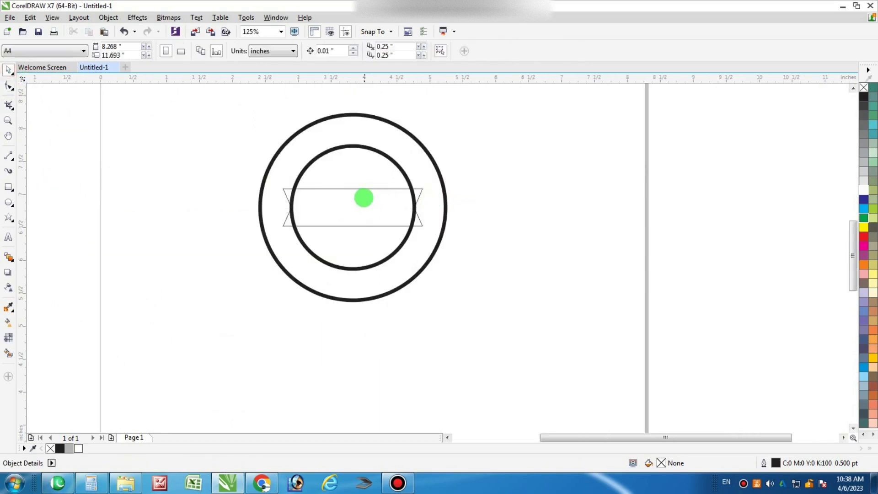
{"action": "scroll", "coordinate": [363, 198], "scroll_direction": "up", "scroll_amount": 2}
{"action": "left_click", "coordinate": [382, 212]}
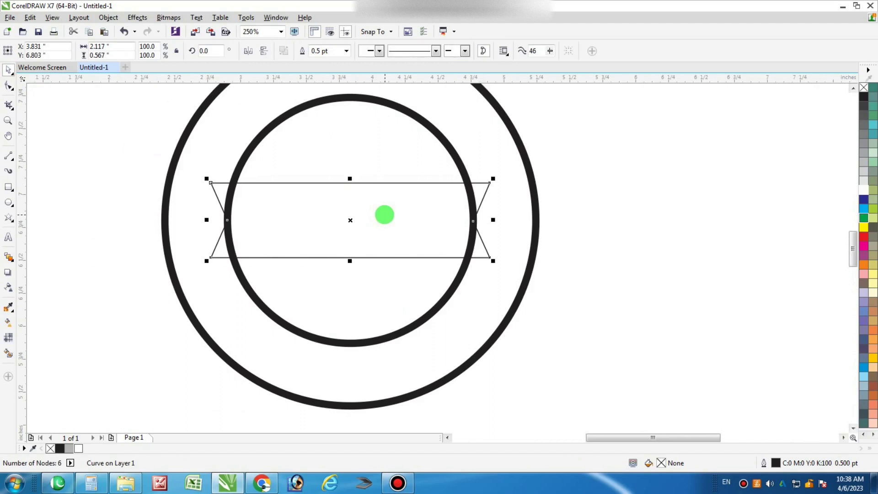
Fill the banner solid black, remove its outline, and leave an offset copy slightly right
{"action": "left_click", "coordinate": [864, 97]}
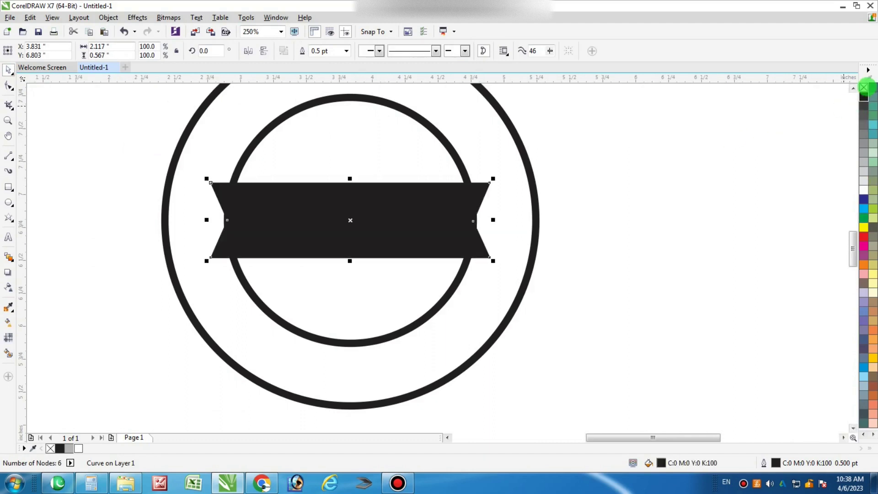
{"action": "right_click", "coordinate": [864, 87]}
{"action": "left_click_drag", "start_coordinate": [365, 222], "coordinate": [357, 220]}
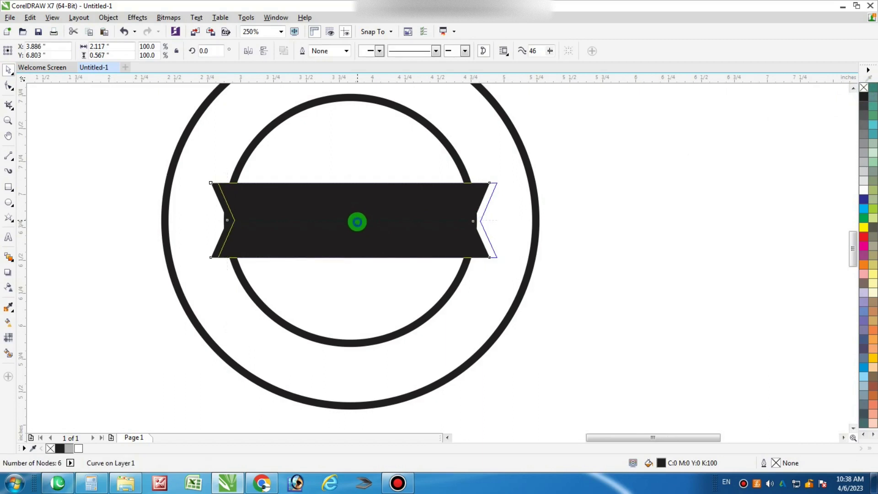
{"action": "left_click", "coordinate": [676, 182]}
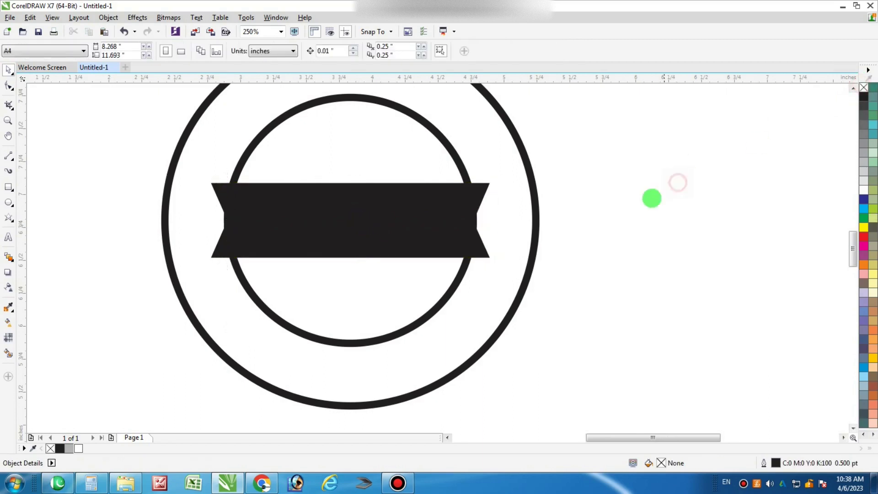
Select both banner pieces together and shift them slightly right
{"action": "left_click", "coordinate": [490, 203]}
{"action": "left_click", "coordinate": [481, 208]}
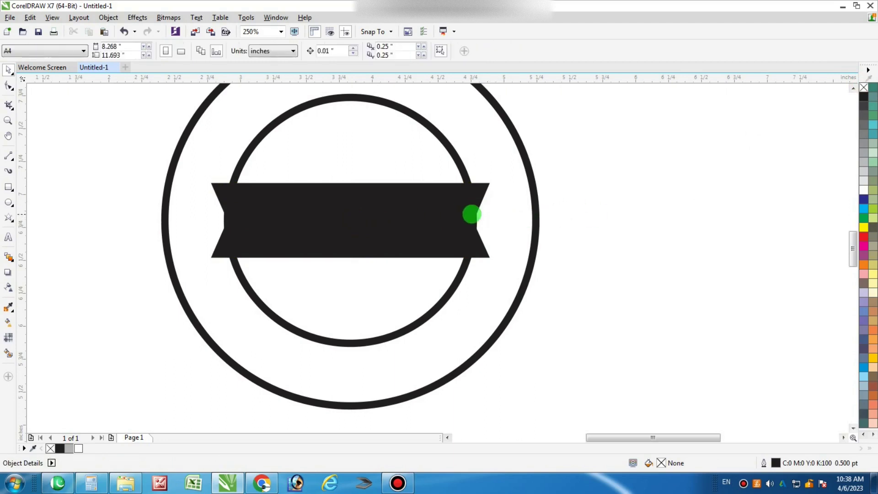
{"action": "left_click", "coordinate": [470, 212]}
{"action": "left_click", "coordinate": [710, 174]}
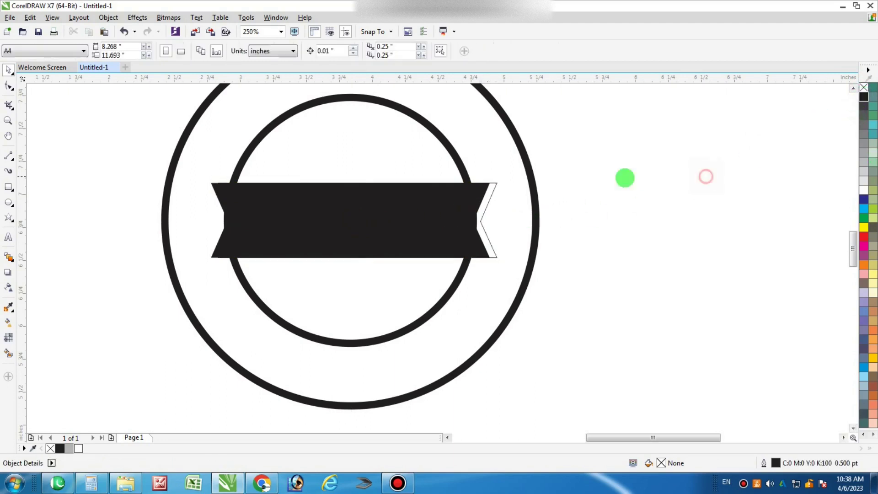
{"action": "scroll", "coordinate": [443, 205], "scroll_direction": "up", "scroll_amount": 2}
{"action": "scroll", "coordinate": [479, 228], "scroll_direction": "down", "scroll_amount": 2}
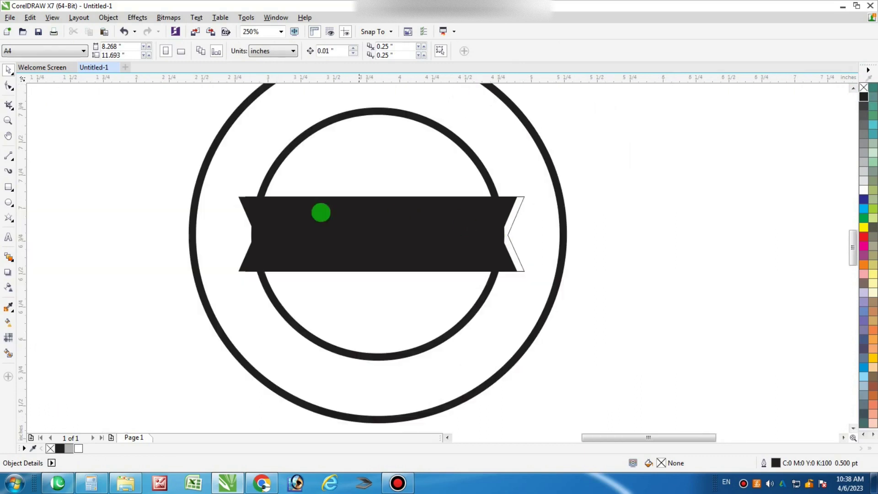
{"action": "left_click_drag", "start_coordinate": [79, 155], "coordinate": [590, 291]}
{"action": "left_click_drag", "start_coordinate": [418, 236], "coordinate": [425, 237]}
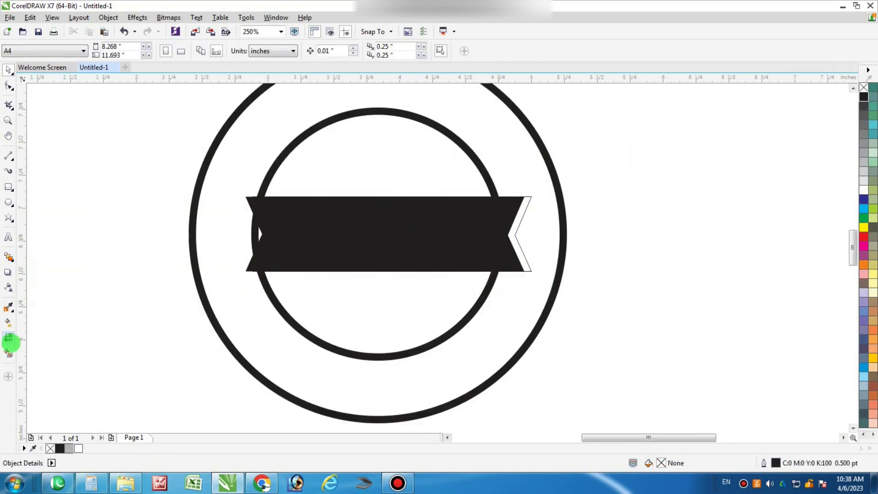
Smart-fill the gap in the banner's right notch and colour that piece black
{"action": "left_click", "coordinate": [8, 353]}
{"action": "left_click", "coordinate": [517, 231]}
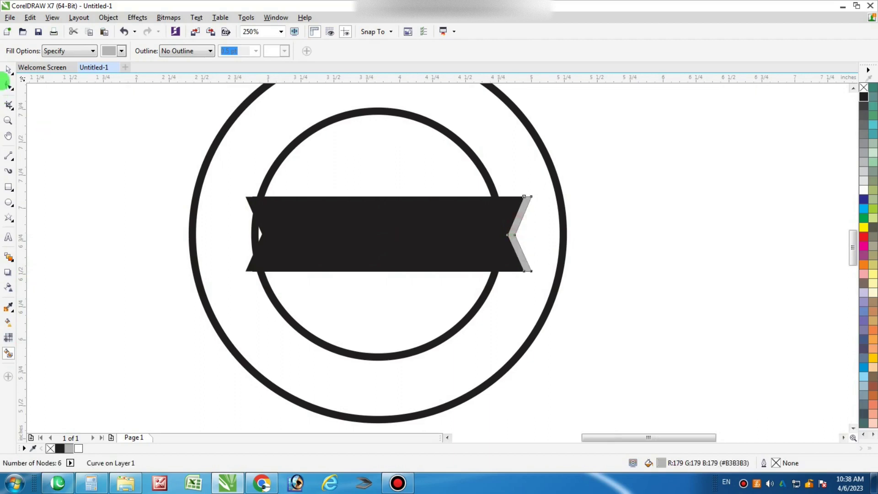
{"action": "left_click", "coordinate": [9, 70]}
{"action": "left_click", "coordinate": [400, 153]}
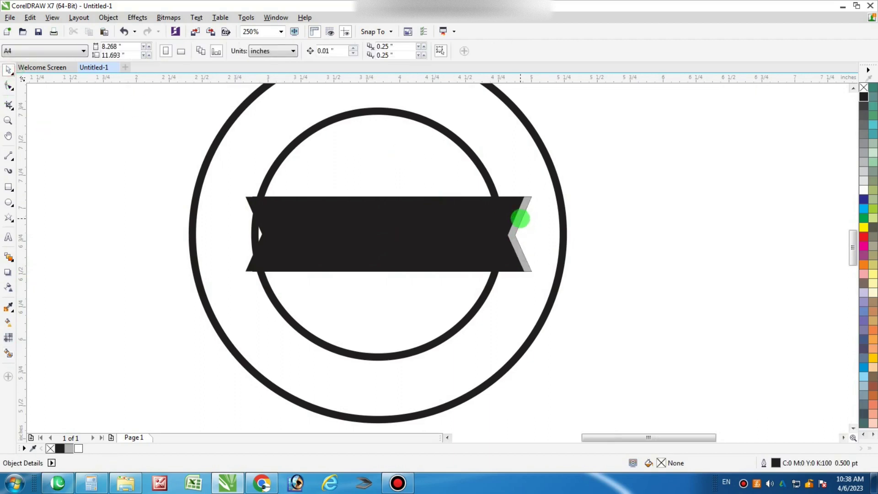
{"action": "left_click", "coordinate": [520, 219]}
{"action": "left_click", "coordinate": [863, 97]}
{"action": "key", "text": "Escape"}
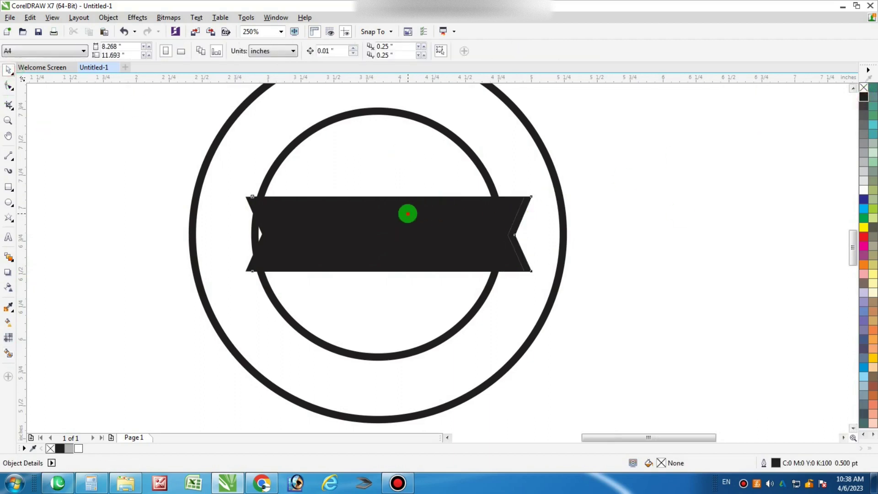
{"action": "left_click", "coordinate": [406, 212]}
{"action": "key", "text": "Escape"}
Move the right chevron slightly right to leave a thin gap from the banner
{"action": "scroll", "coordinate": [517, 220], "scroll_direction": "up", "scroll_amount": 4}
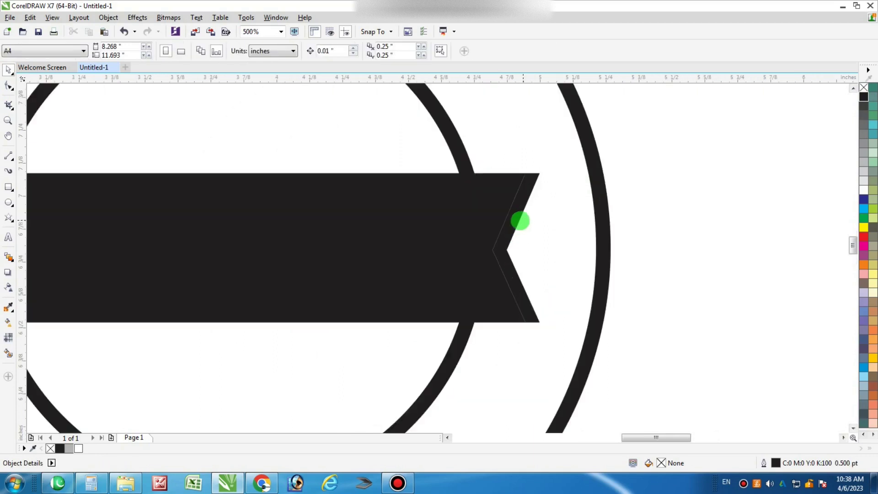
{"action": "left_click", "coordinate": [515, 235]}
{"action": "left_click_drag", "start_coordinate": [515, 235], "coordinate": [516, 235]}
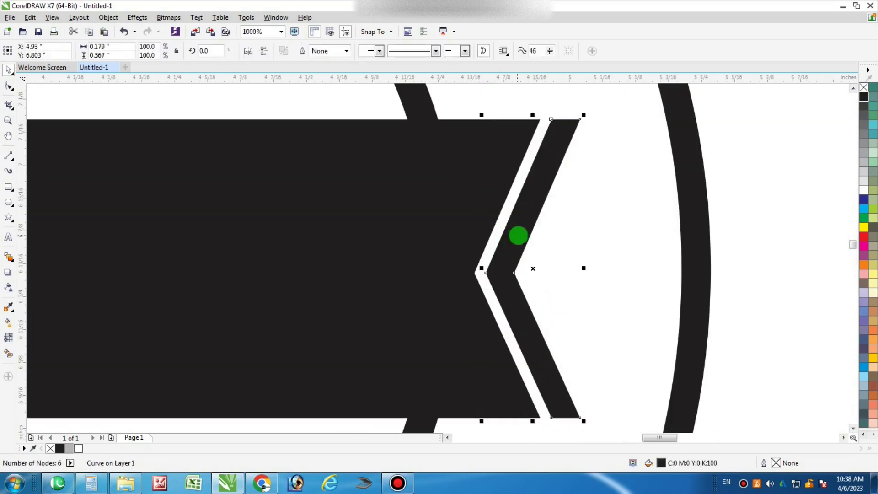
{"action": "scroll", "coordinate": [632, 229], "scroll_direction": "down", "scroll_amount": 4}
{"action": "left_click_drag", "start_coordinate": [707, 153], "coordinate": [291, 270]}
{"action": "key", "text": "Escape"}
Place a horizontally mirrored copy of the chevron at the banner's left end
{"action": "left_click_drag", "start_coordinate": [598, 227], "coordinate": [291, 255]}
{"action": "left_click", "coordinate": [249, 51]}
{"action": "scroll", "coordinate": [303, 237], "scroll_direction": "up", "scroll_amount": 2}
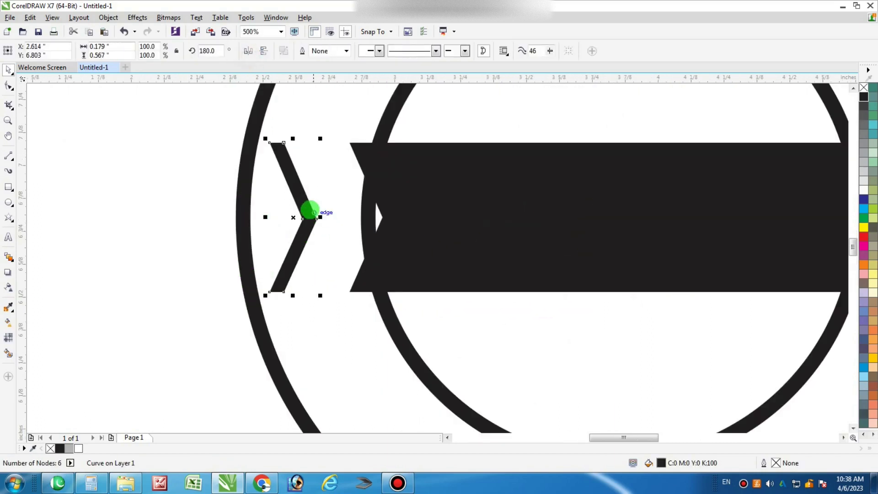
{"action": "left_click_drag", "start_coordinate": [309, 212], "coordinate": [366, 207]}
{"action": "scroll", "coordinate": [353, 237], "scroll_direction": "down", "scroll_amount": 2}
{"action": "left_click_drag", "start_coordinate": [263, 165], "coordinate": [725, 297]}
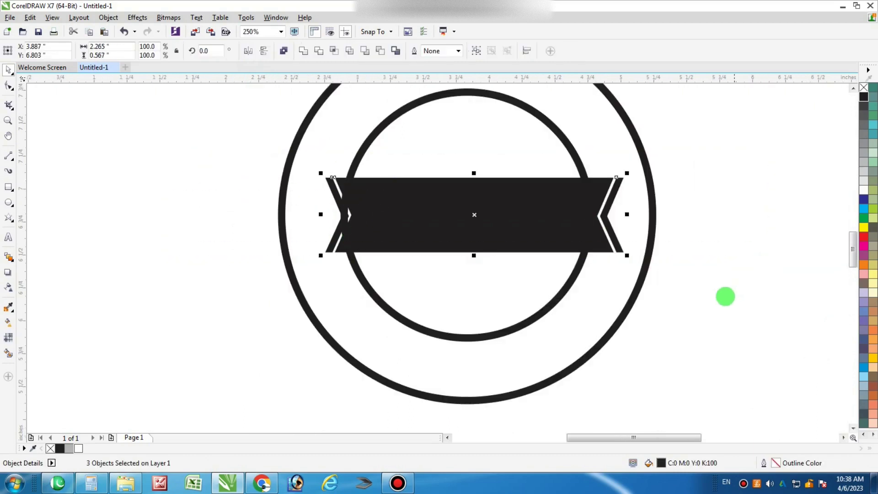
Scale the inner circle down to about 94% so it sits further inside the outer ring
{"action": "left_click", "coordinate": [502, 146], "text": "shift"}
{"action": "scroll", "coordinate": [449, 283], "scroll_direction": "down", "scroll_amount": 2}
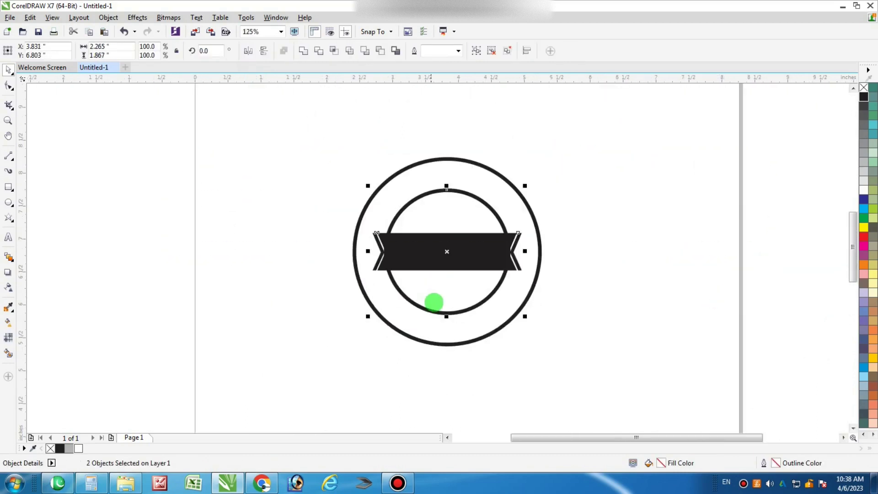
{"action": "scroll", "coordinate": [455, 221], "scroll_direction": "up", "scroll_amount": 2}
{"action": "key", "text": "Escape"}
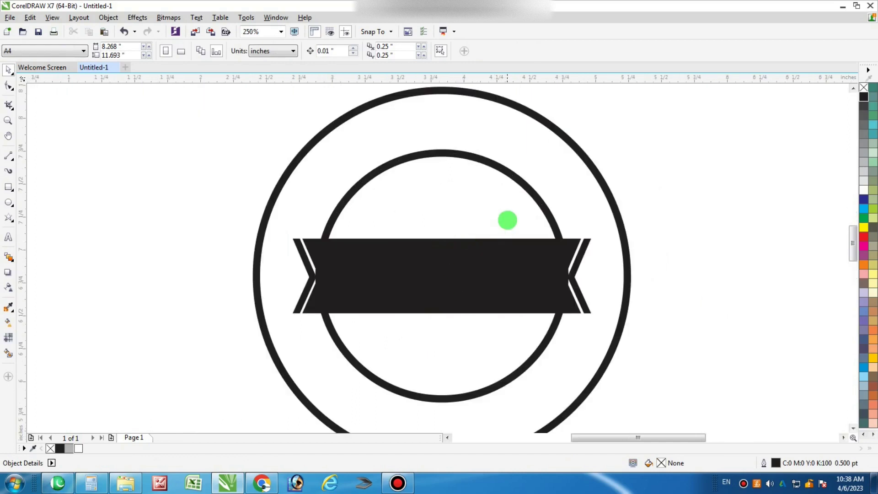
{"action": "left_click", "coordinate": [509, 208]}
{"action": "left_click_drag", "start_coordinate": [568, 149], "coordinate": [572, 153]}
{"action": "key", "text": "Escape"}
{"action": "scroll", "coordinate": [510, 157], "scroll_direction": "down", "scroll_amount": 4}
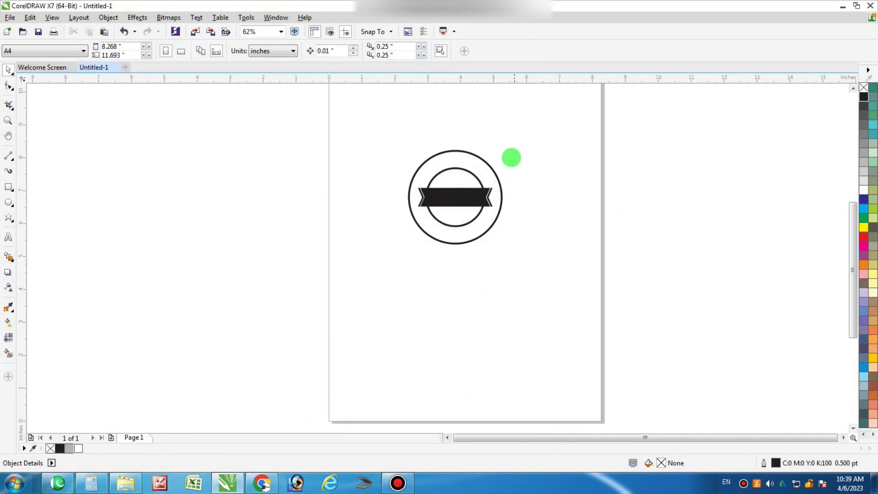
{"action": "scroll", "coordinate": [467, 192], "scroll_direction": "up", "scroll_amount": 3}
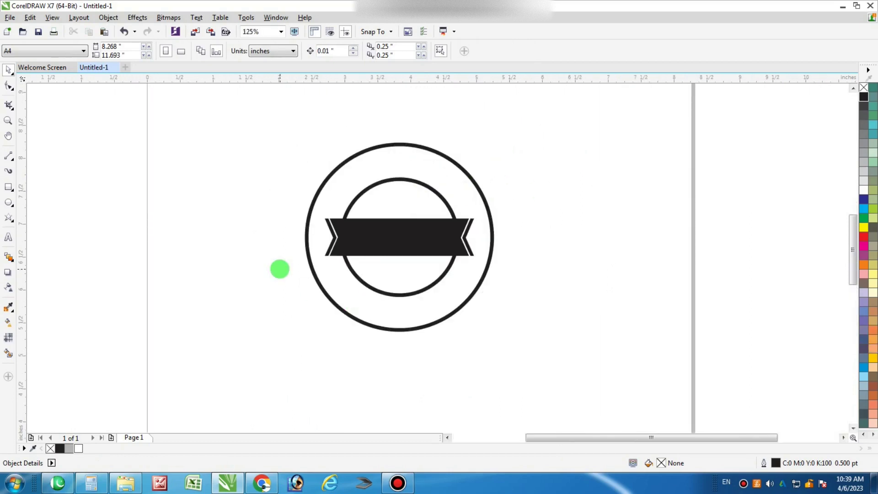
Draw a small outline-free black star just left of the banner
{"action": "left_click", "coordinate": [10, 220]}
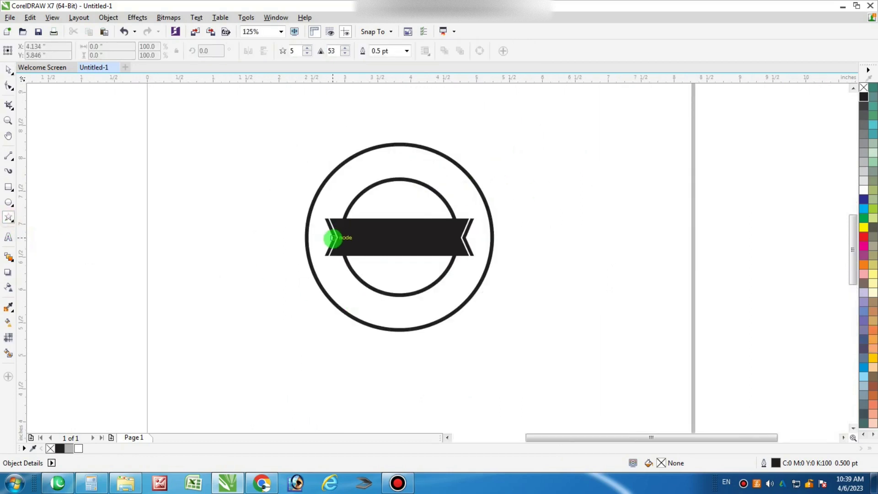
{"action": "left_click_drag", "start_coordinate": [333, 238], "coordinate": [340, 243]}
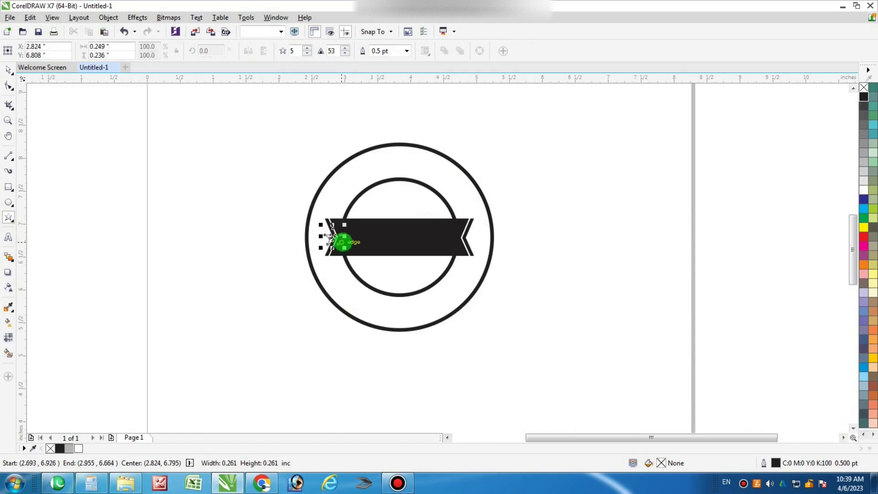
{"action": "left_click", "coordinate": [863, 87]}
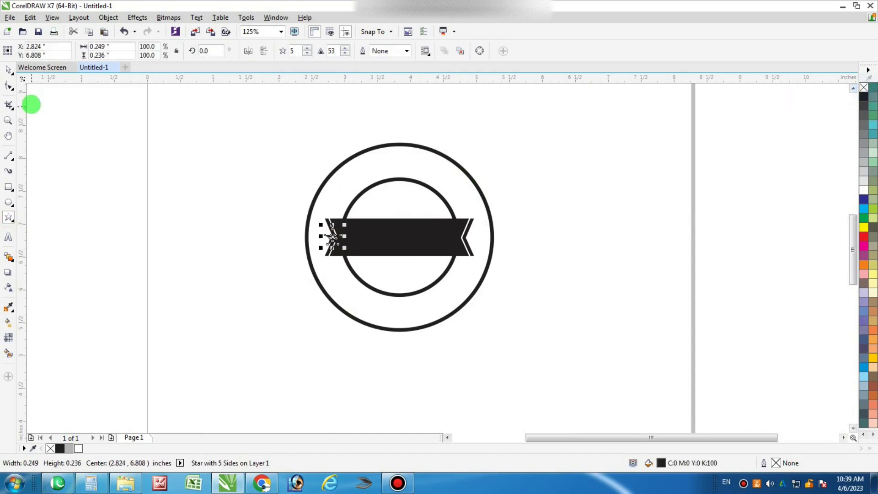
{"action": "left_click", "coordinate": [8, 68]}
{"action": "left_click", "coordinate": [322, 225]}
{"action": "scroll", "coordinate": [332, 238], "scroll_direction": "up", "scroll_amount": 3}
{"action": "left_click_drag", "start_coordinate": [333, 239], "coordinate": [330, 255]}
Place a copy of the star at the banner's right end
{"action": "scroll", "coordinate": [314, 251], "scroll_direction": "up", "scroll_amount": 2}
{"action": "scroll", "coordinate": [231, 241], "scroll_direction": "down", "scroll_amount": 4}
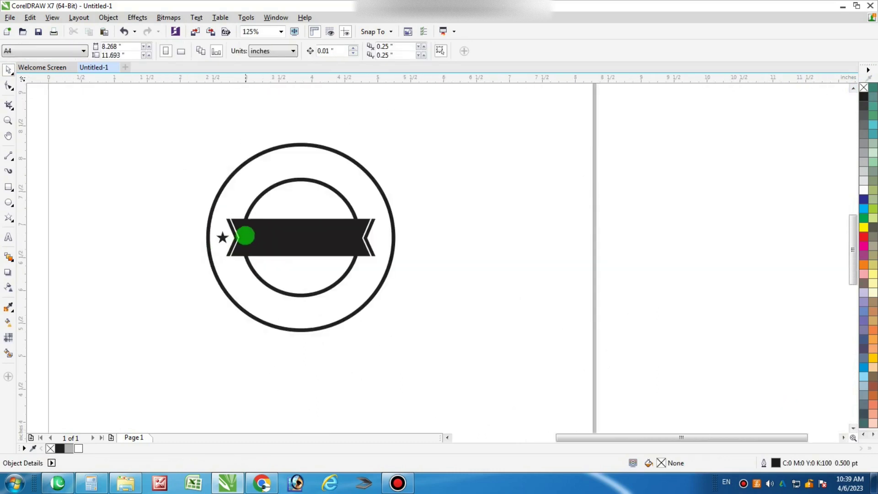
{"action": "scroll", "coordinate": [198, 247], "scroll_direction": "up", "scroll_amount": 2}
{"action": "left_click_drag", "start_coordinate": [198, 247], "coordinate": [518, 255]}
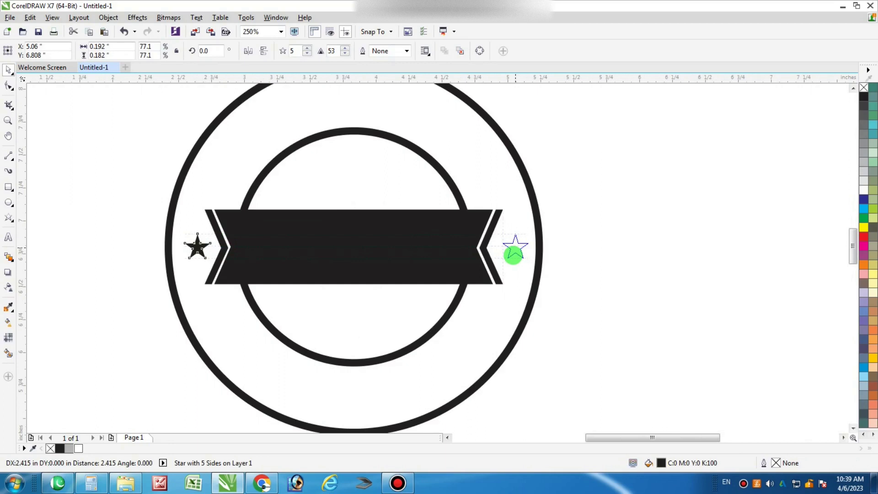
{"action": "left_click_drag", "start_coordinate": [510, 255], "coordinate": [508, 252]}
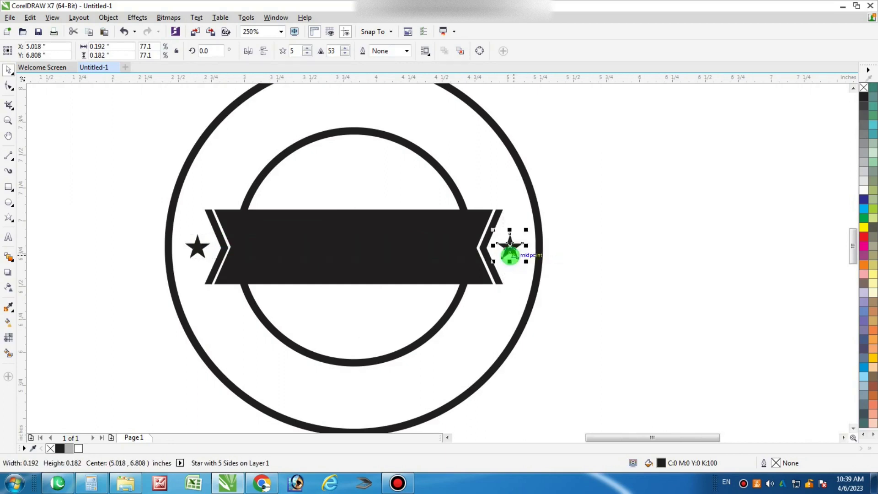
{"action": "scroll", "coordinate": [571, 265], "scroll_direction": "down", "scroll_amount": 2}
{"action": "left_click", "coordinate": [592, 270]}
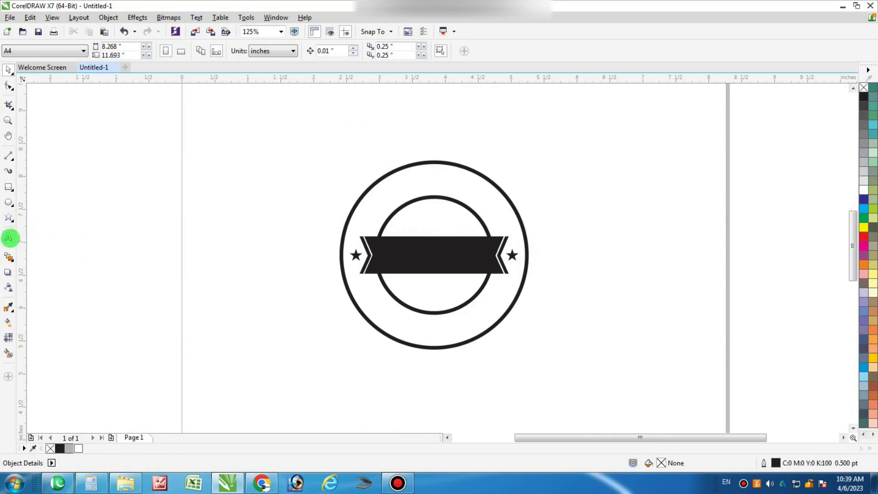
Type PRINT SOLUTIONS above the rings and set it in Univers Condensed
{"action": "left_click", "coordinate": [10, 239]}
{"action": "left_click", "coordinate": [342, 149]}
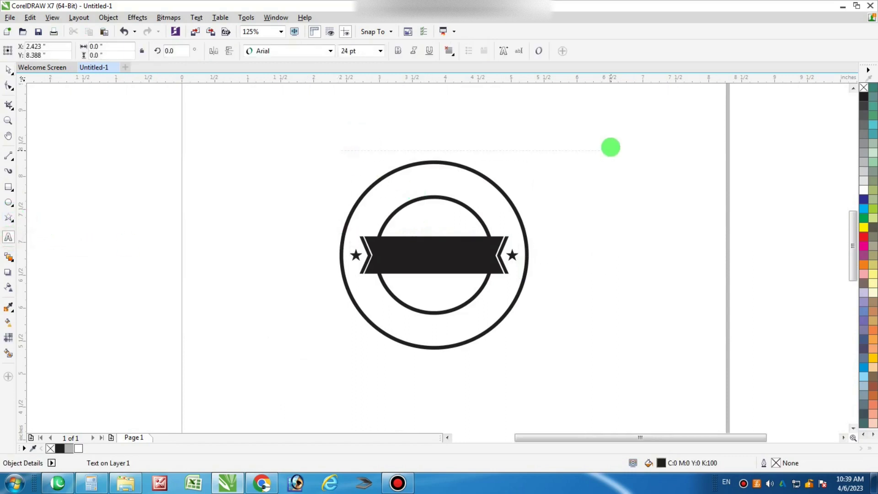
{"action": "type", "text": "PRINT SOLUTIONS"}
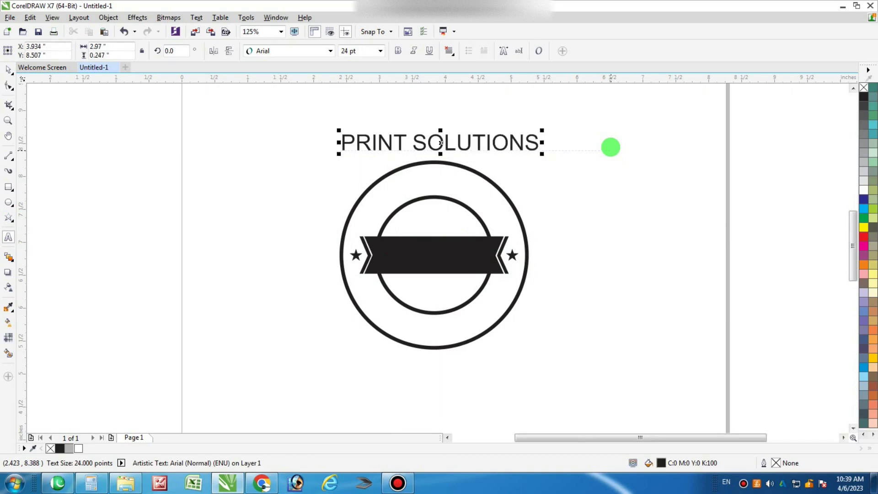
{"action": "left_click", "coordinate": [294, 50]}
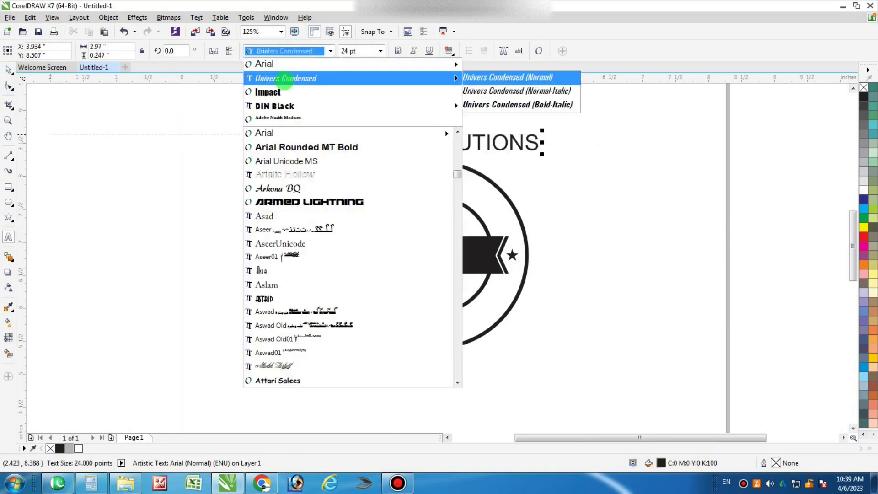
{"action": "left_click", "coordinate": [283, 80]}
{"action": "left_click", "coordinate": [8, 70]}
{"action": "left_click", "coordinate": [436, 143]}
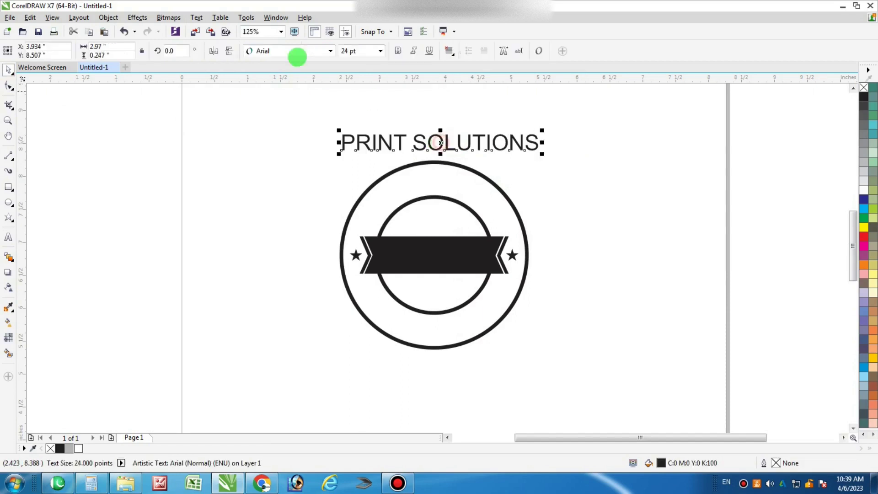
{"action": "left_click", "coordinate": [279, 54]}
{"action": "left_click", "coordinate": [284, 80]}
{"action": "key", "text": "Escape"}
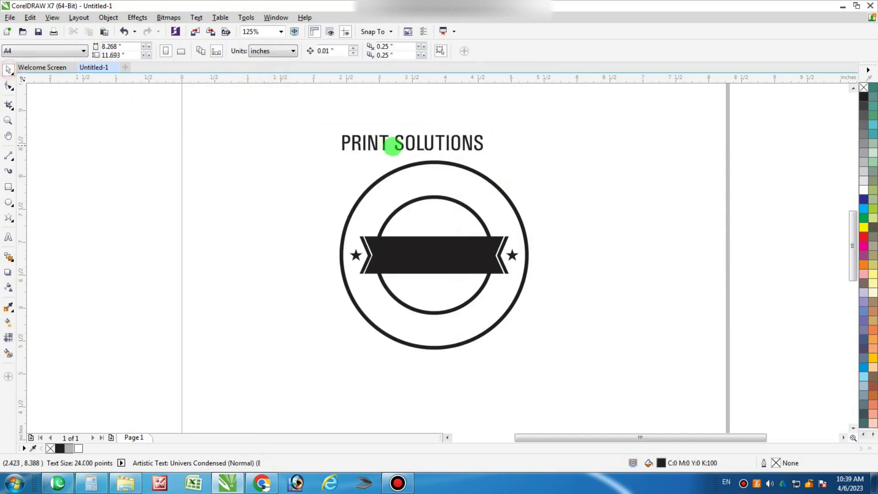
Copy the heading below the badge, retype it as DESIGNING & PRINTING, and centre it
{"action": "left_click_drag", "start_coordinate": [408, 143], "coordinate": [425, 366]}
{"action": "right_click", "coordinate": [425, 366]}
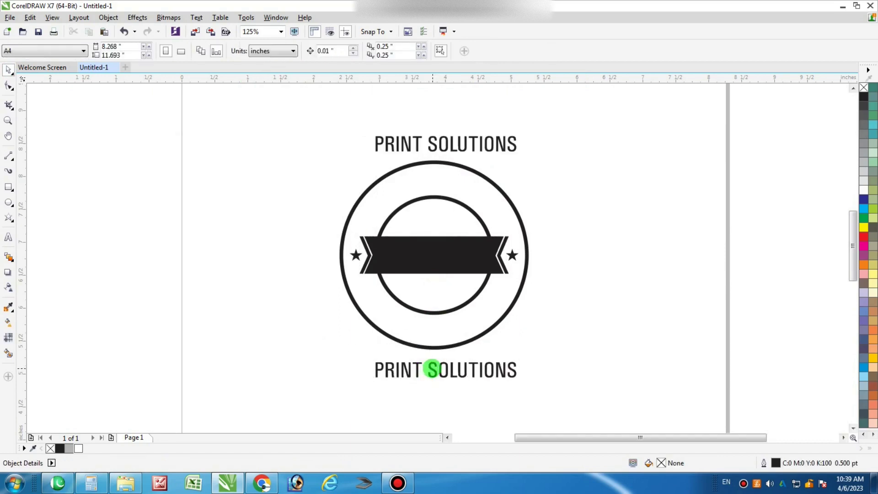
{"action": "double_click", "coordinate": [427, 365]}
{"action": "key", "text": "ctrl+a"}
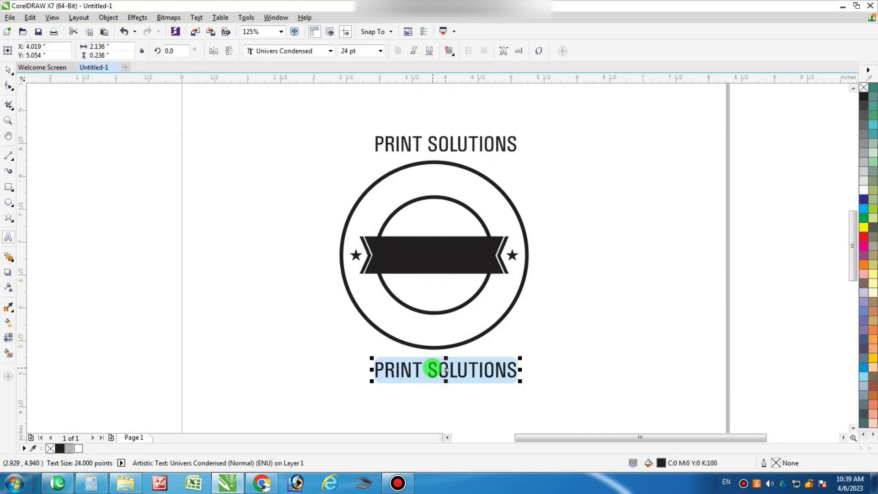
{"action": "type", "text": "DESIGNING & PRINTING"}
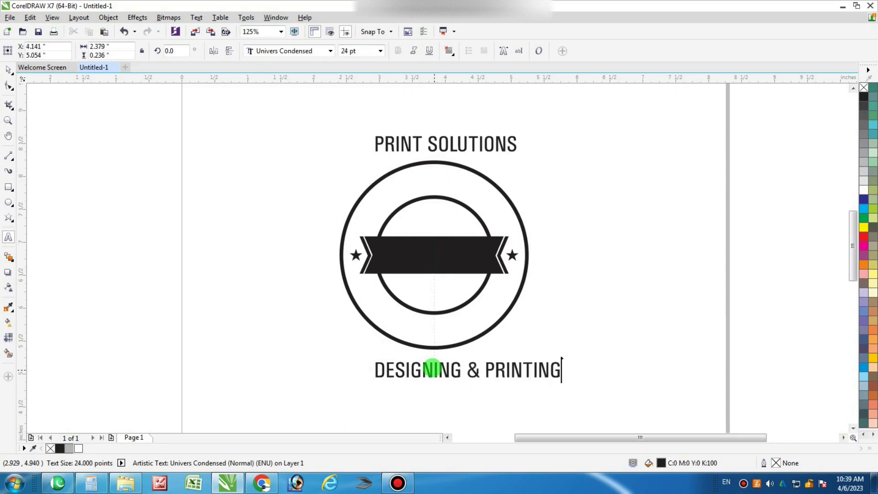
{"action": "left_click", "coordinate": [442, 341]}
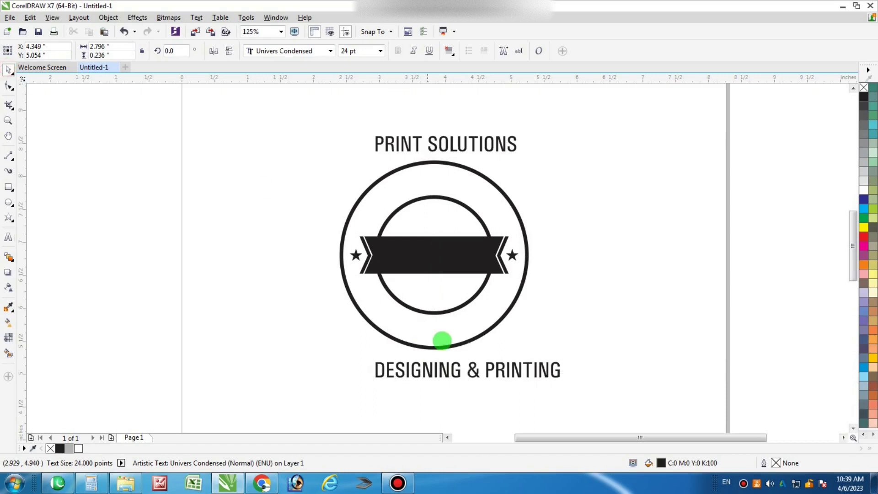
{"action": "left_click_drag", "start_coordinate": [459, 376], "coordinate": [435, 379]}
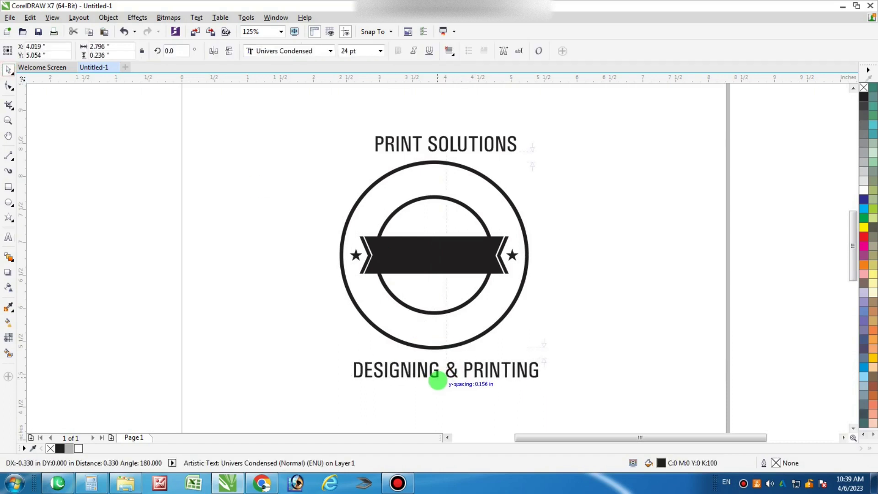
{"action": "left_click", "coordinate": [521, 344]}
Copy DESIGNING & PRINTING beneath itself and retype the copy as the phone number
{"action": "left_click", "coordinate": [483, 370]}
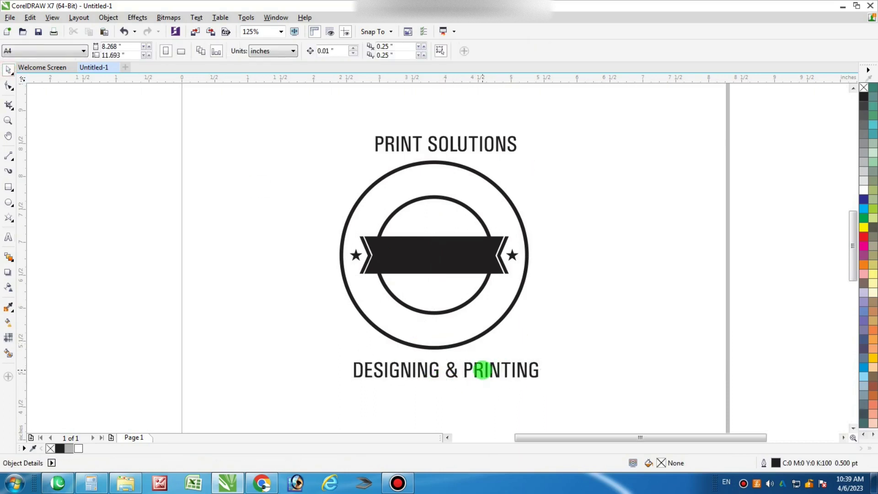
{"action": "left_click_drag", "start_coordinate": [482, 369], "coordinate": [480, 398]}
{"action": "right_click", "coordinate": [481, 398]}
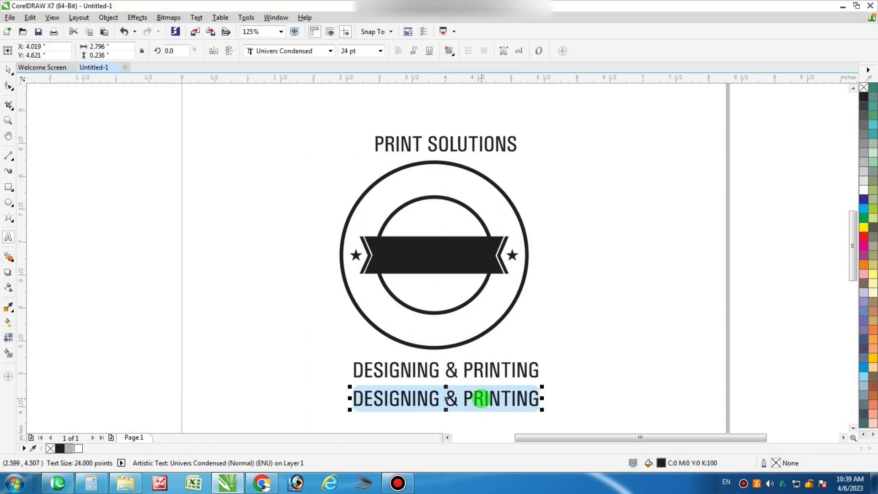
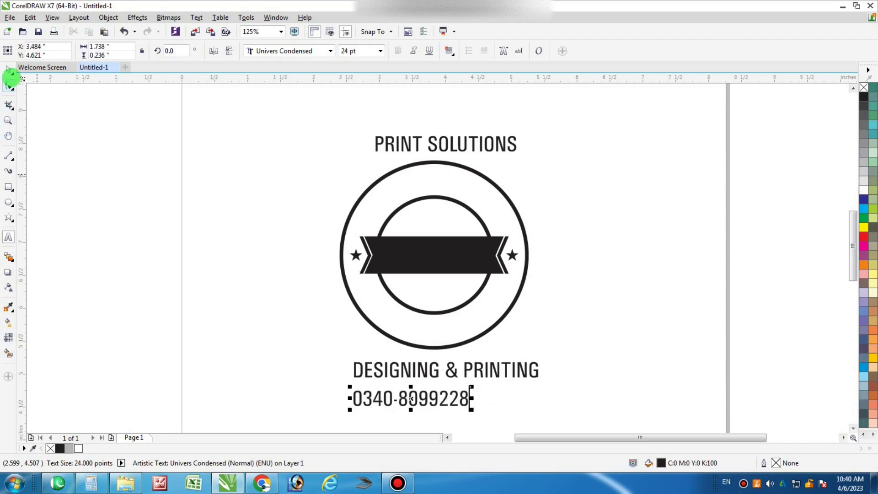
Fit PRINT SOLUTIONS to the inner circle so it curves along the top of the ring
{"action": "left_click", "coordinate": [9, 71]}
{"action": "left_click", "coordinate": [189, 194]}
{"action": "left_click", "coordinate": [448, 142]}
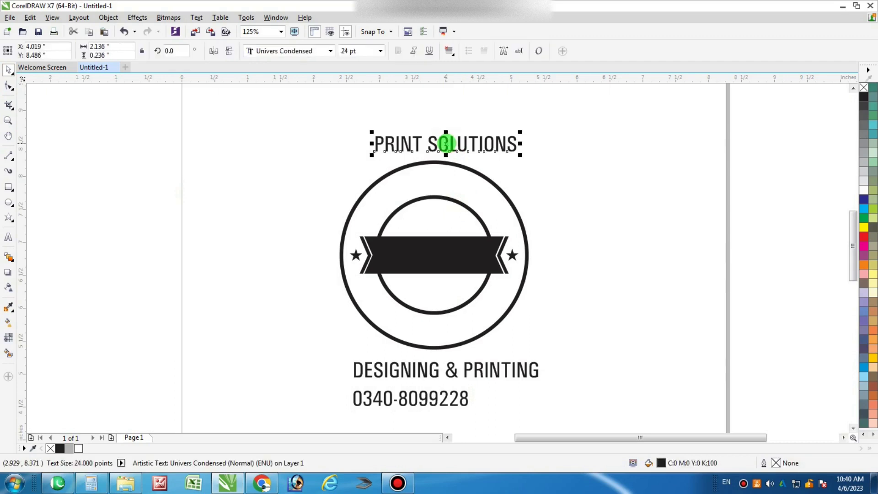
{"action": "left_click", "coordinate": [203, 17]}
{"action": "left_click", "coordinate": [238, 190]}
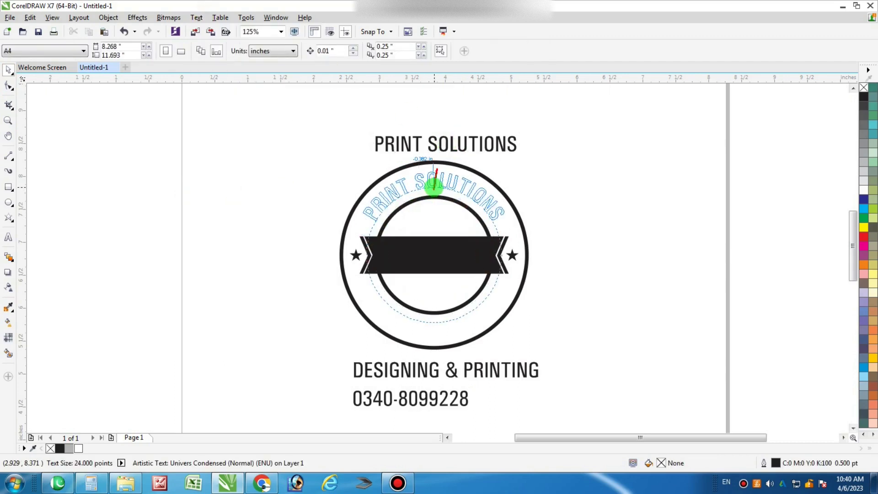
{"action": "left_click", "coordinate": [435, 185]}
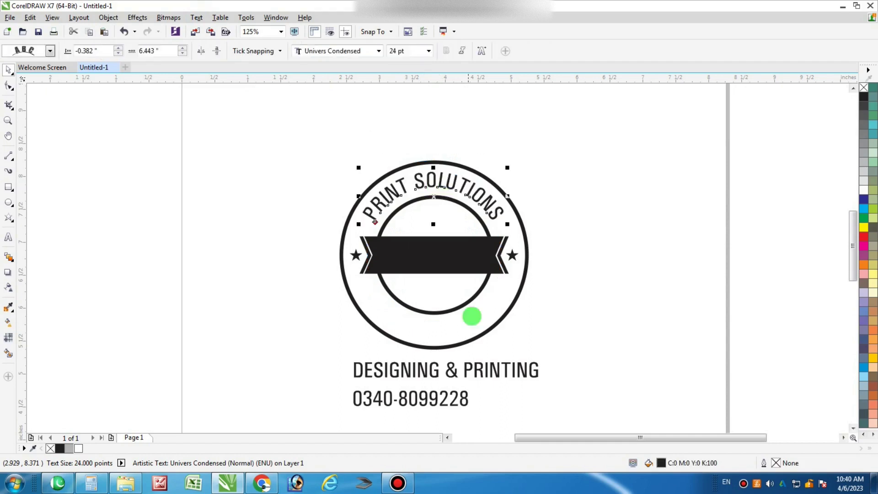
Shrink DESIGNING & PRINTING to 19.444 pt and nudge it up slightly
{"action": "left_click", "coordinate": [450, 369]}
{"action": "left_click_drag", "start_coordinate": [541, 381], "coordinate": [523, 384]}
{"action": "scroll", "coordinate": [432, 373], "scroll_direction": "up", "scroll_amount": 3}
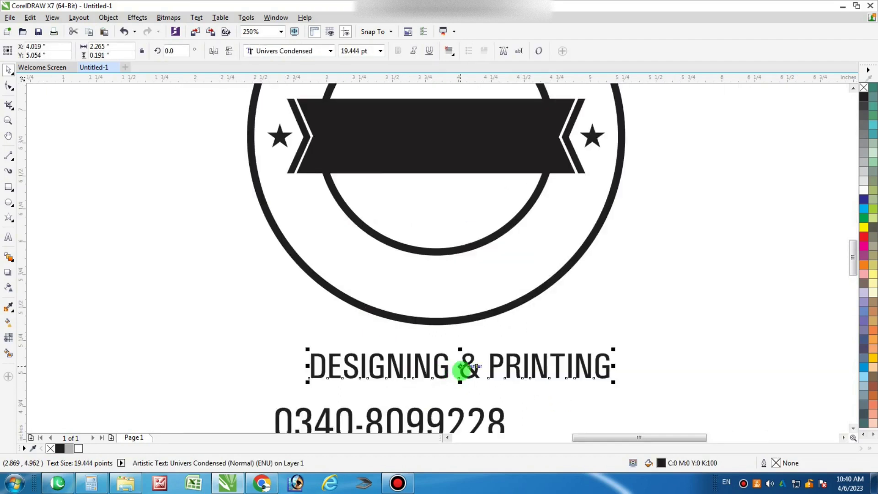
{"action": "left_click_drag", "start_coordinate": [462, 370], "coordinate": [463, 364]}
{"action": "scroll", "coordinate": [463, 365], "scroll_direction": "down", "scroll_amount": 3}
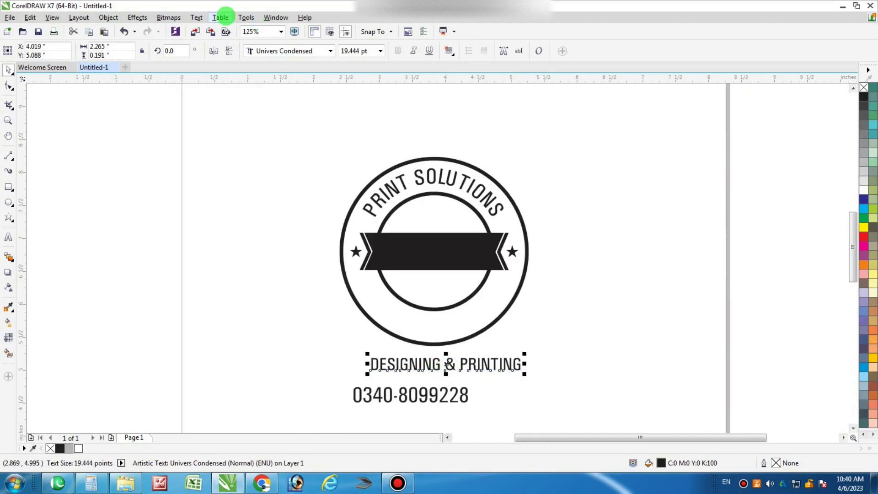
Fit DESIGNING & PRINTING to the bottom of the circle, mirrored upright and offset outward into the ring gap
{"action": "left_click", "coordinate": [196, 17]}
{"action": "left_click", "coordinate": [245, 192]}
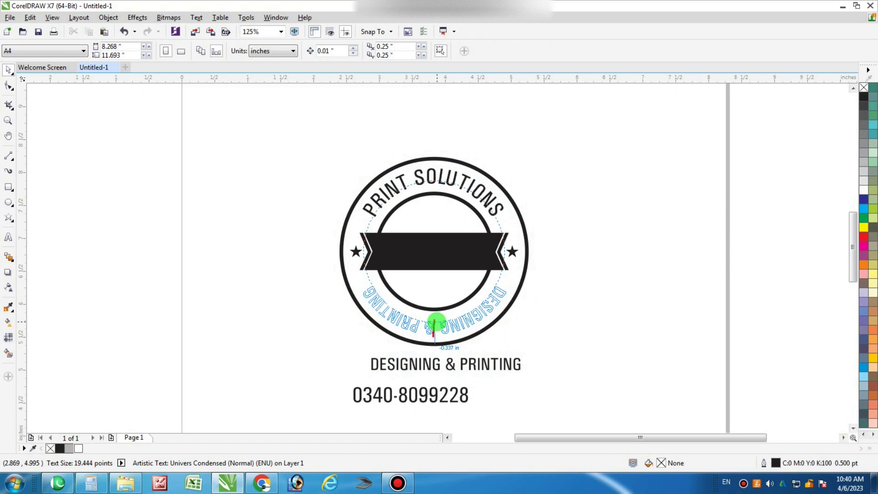
{"action": "left_click", "coordinate": [433, 325]}
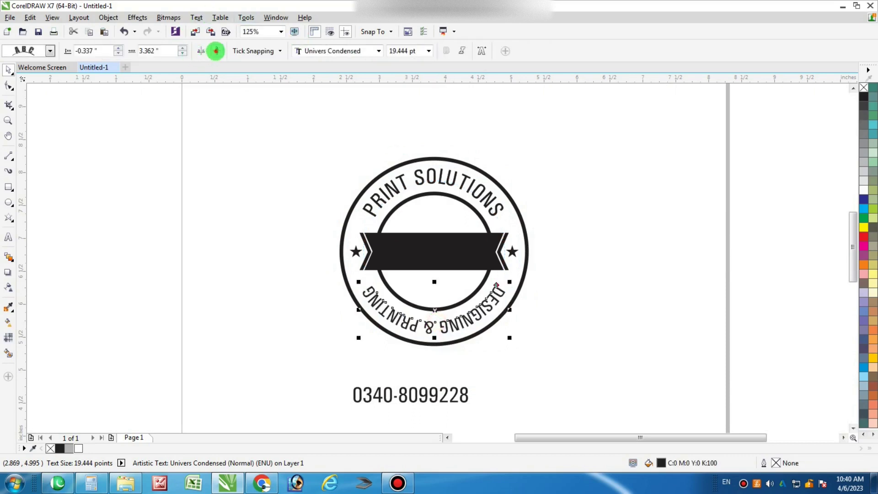
{"action": "left_click", "coordinate": [200, 51]}
{"action": "left_click_drag", "start_coordinate": [431, 297], "coordinate": [434, 313]}
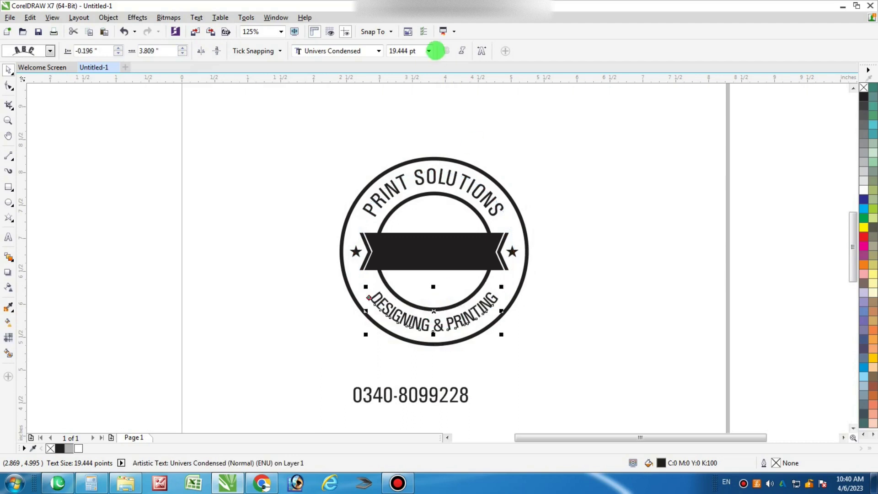
Set character spacing to 50% for DESIGNING & PRINTING and 30% for PRINT SOLUTIONS
{"action": "left_click", "coordinate": [483, 51]}
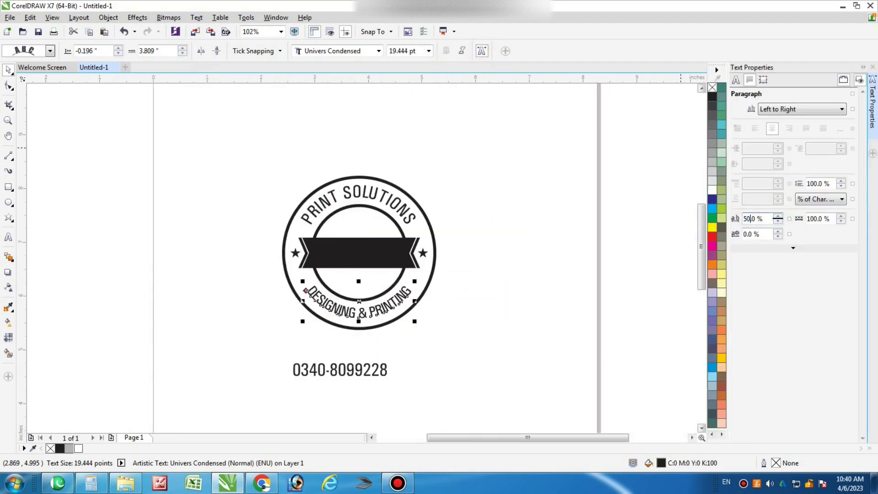
{"action": "left_click", "coordinate": [699, 196]}
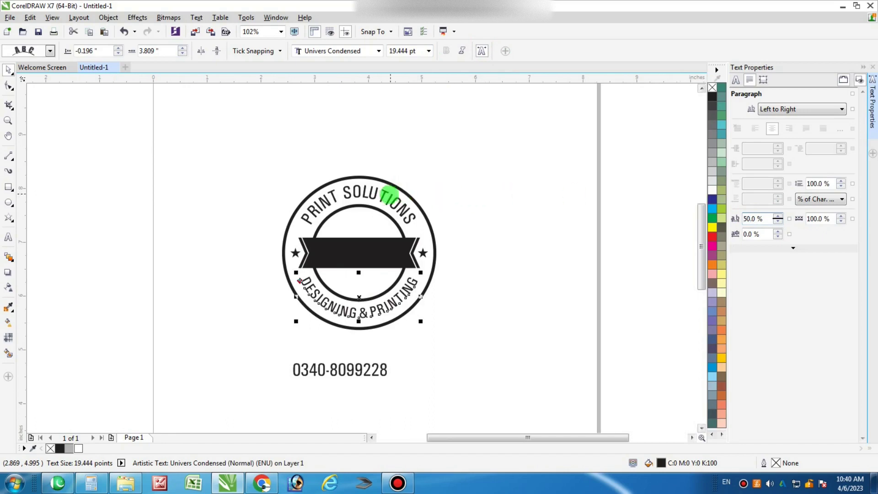
{"action": "left_click", "coordinate": [383, 196]}
{"action": "left_click", "coordinate": [384, 198], "text": "ctrl"}
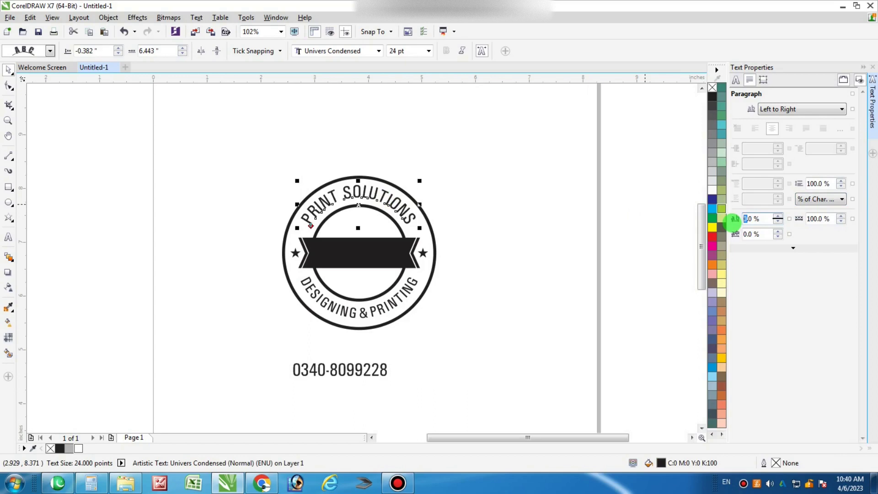
{"action": "key", "text": "Return"}
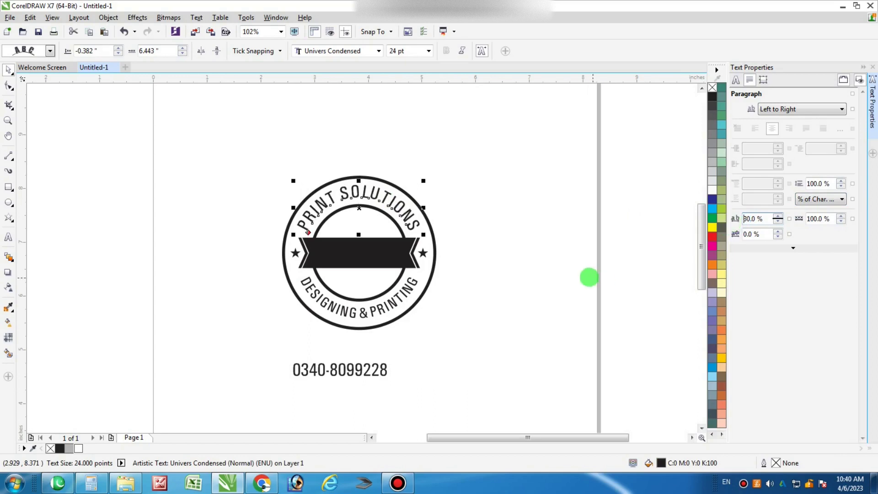
{"action": "left_click", "coordinate": [566, 275]}
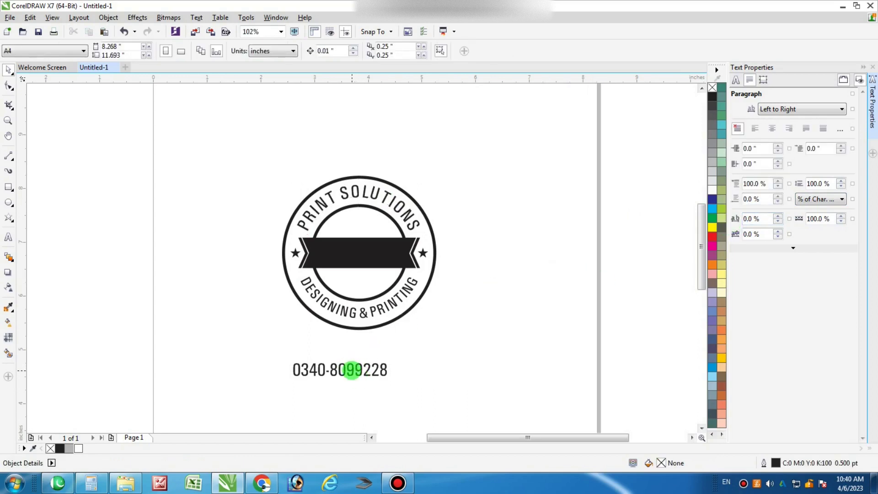
Move the phone number up inside the ring under the banner and shrink it to about 18 pt
{"action": "left_click_drag", "start_coordinate": [352, 370], "coordinate": [362, 276]}
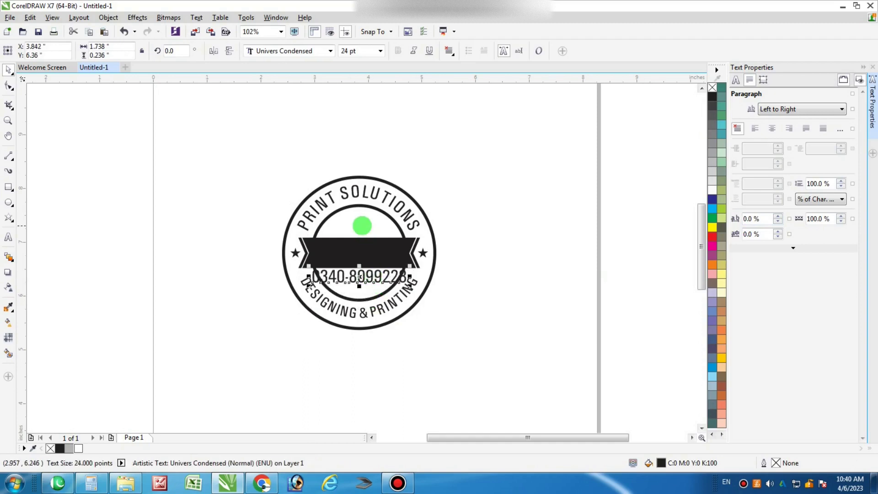
{"action": "left_click", "coordinate": [353, 207], "text": "shift"}
{"action": "scroll", "coordinate": [358, 273], "scroll_direction": "up", "scroll_amount": 3}
{"action": "left_click", "coordinate": [365, 271]}
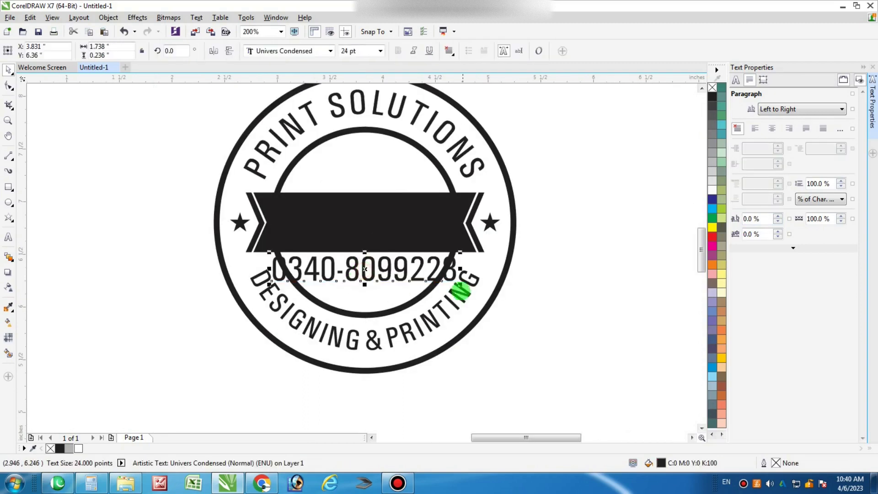
{"action": "left_click_drag", "start_coordinate": [458, 286], "coordinate": [435, 293]}
Place a white copy of the phone number on the banner and retype it as PAID
{"action": "left_click_drag", "start_coordinate": [366, 268], "coordinate": [367, 213]}
{"action": "left_click", "coordinate": [712, 190]}
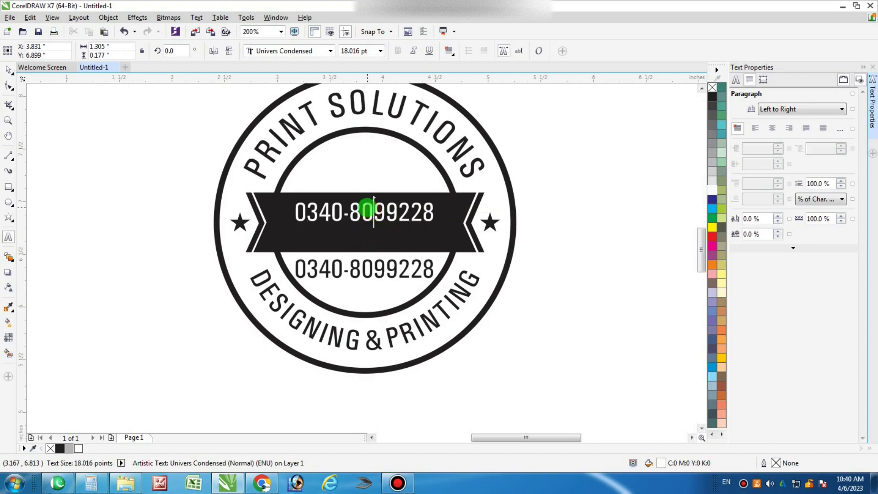
{"action": "key", "text": "ctrl+a"}
{"action": "type", "text": "PA"}
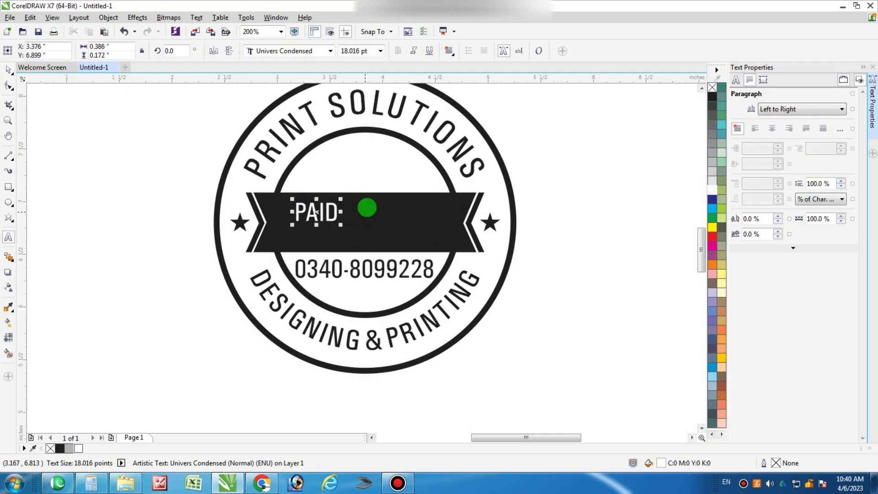
{"action": "type", "text": "ID"}
Centre PAID on the banner, enlarge it to about 49 pt, and stretch it wider to fill the banner
{"action": "left_click", "coordinate": [371, 206], "text": "shift"}
{"action": "key", "text": "c"}
{"action": "key", "text": "e"}
{"action": "key", "text": "Escape"}
{"action": "left_click", "coordinate": [376, 223]}
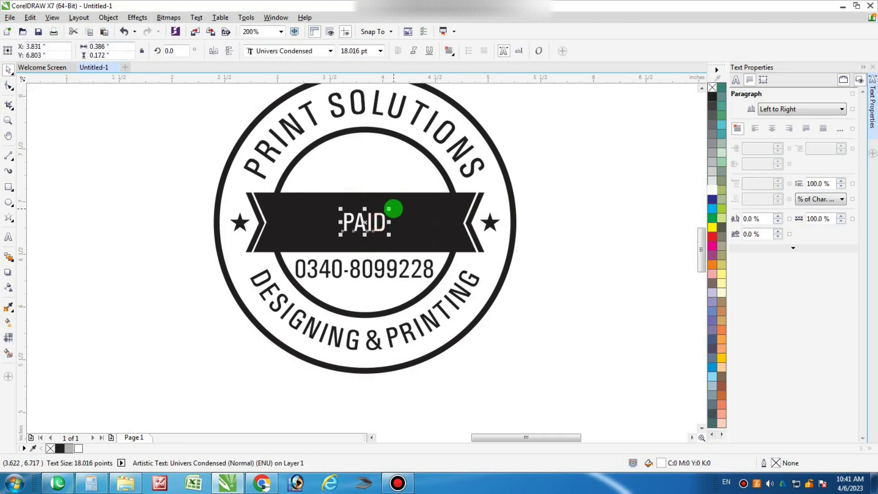
{"action": "left_click_drag", "start_coordinate": [392, 204], "coordinate": [426, 191]}
{"action": "left_click_drag", "start_coordinate": [427, 223], "coordinate": [439, 223]}
{"action": "left_click", "coordinate": [553, 290]}
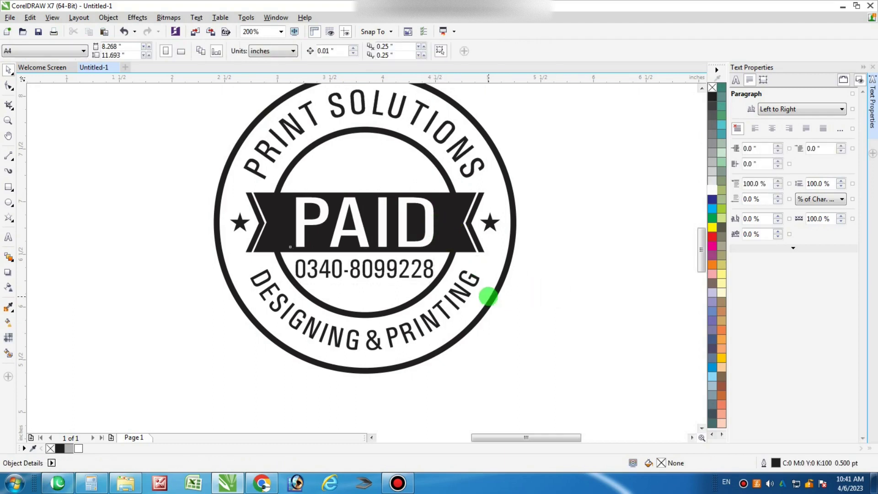
Zoom to fit the logo and preview the finished stamp full screen
{"action": "key", "text": "F3"}
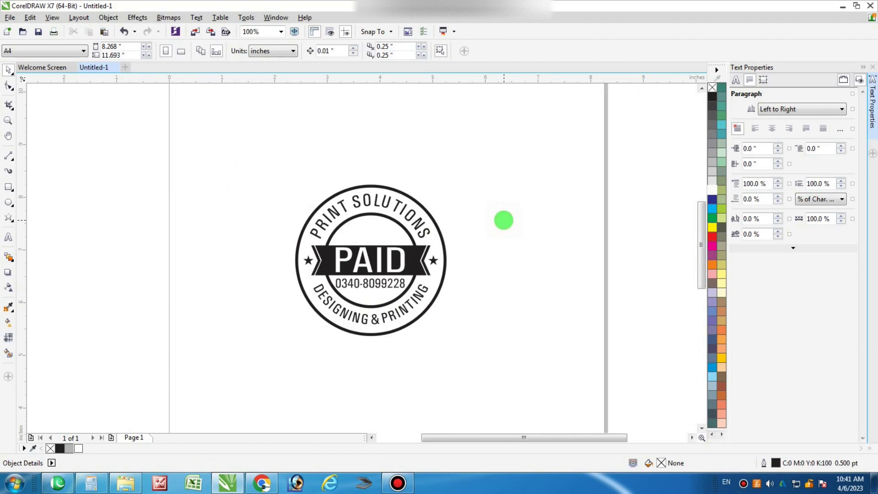
{"action": "key", "text": "F4"}
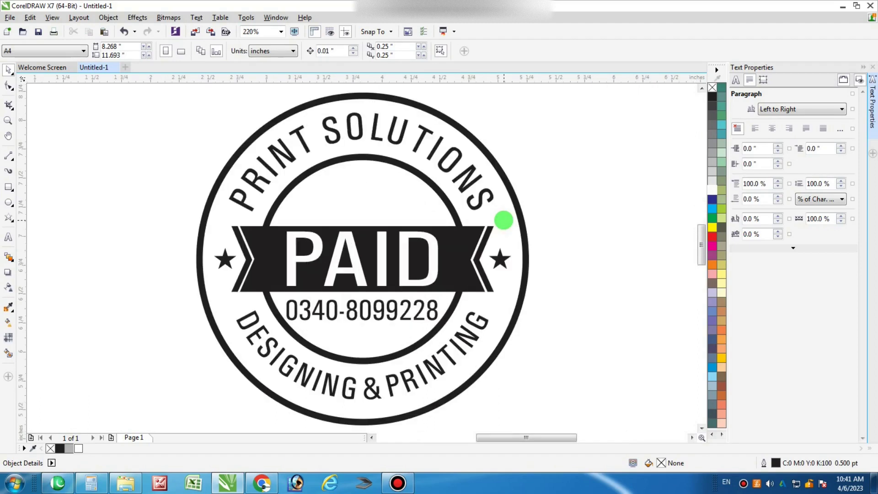
{"action": "key", "text": "F9"}
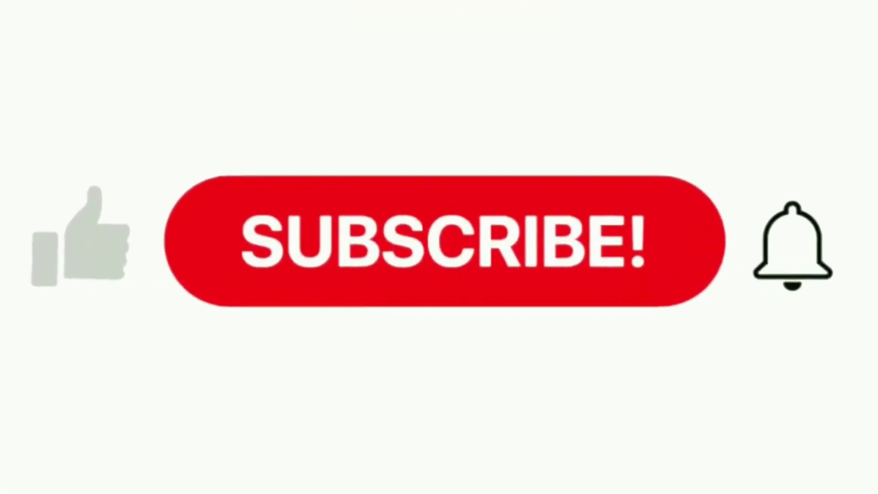